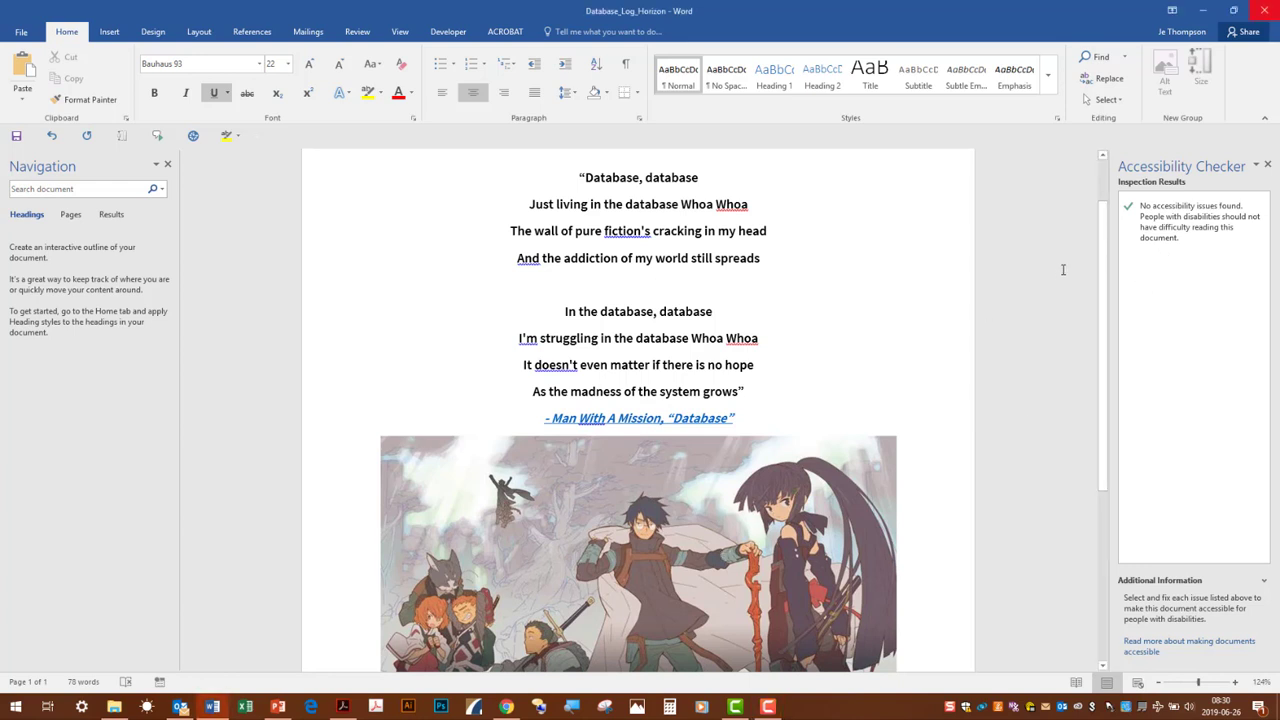
Step: Show the flyer image's alt text in Format Picture to review the 'Log Horizon Cast' description
right_click(831, 498)
click(855, 484)
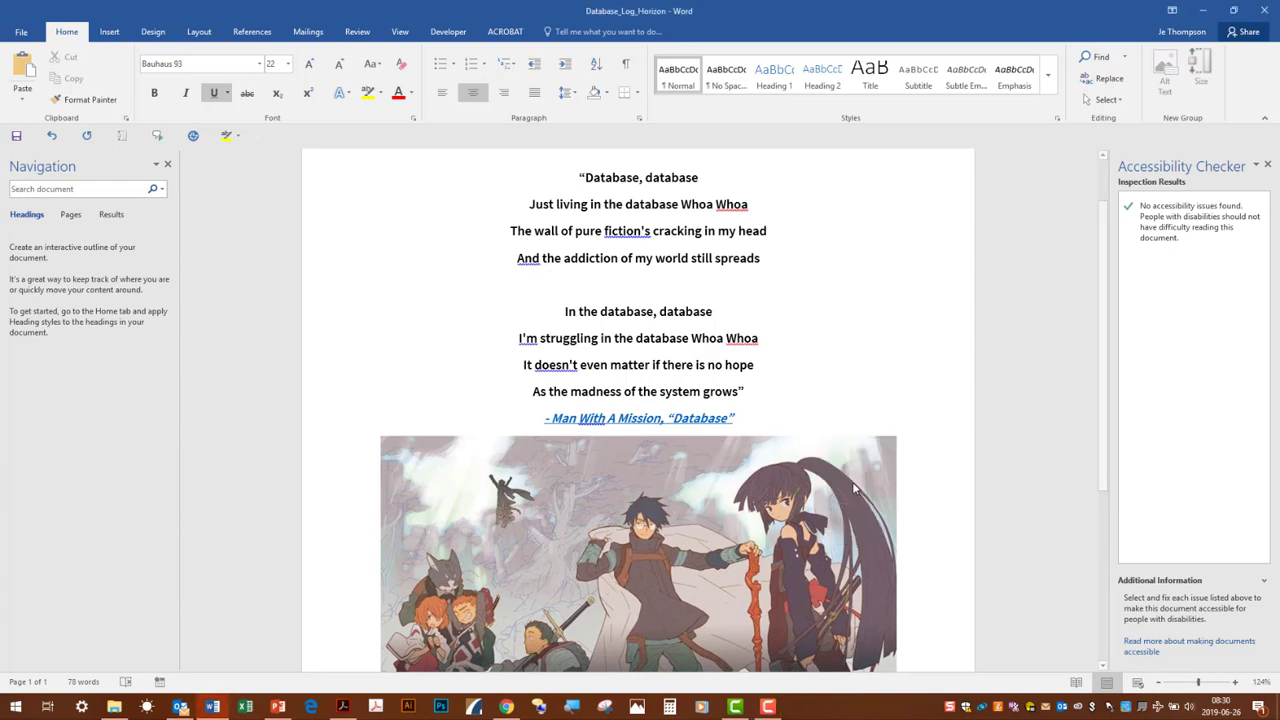
click(1165, 187)
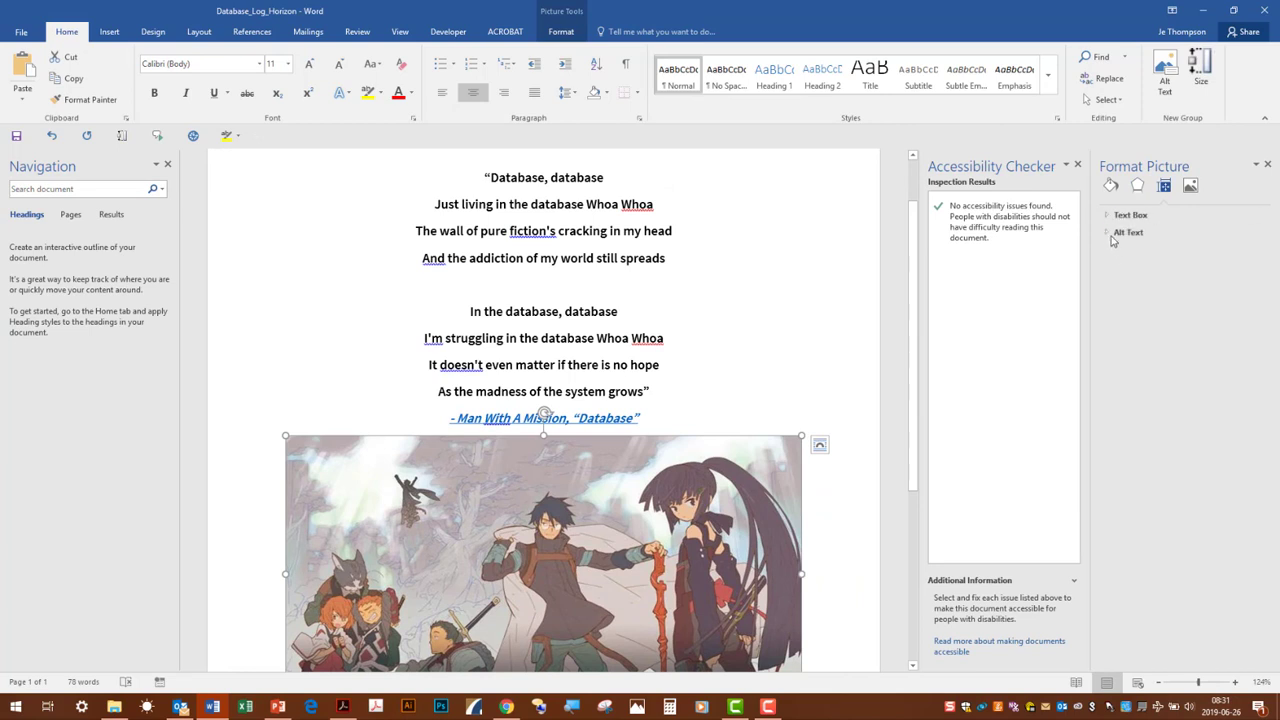
click(1128, 232)
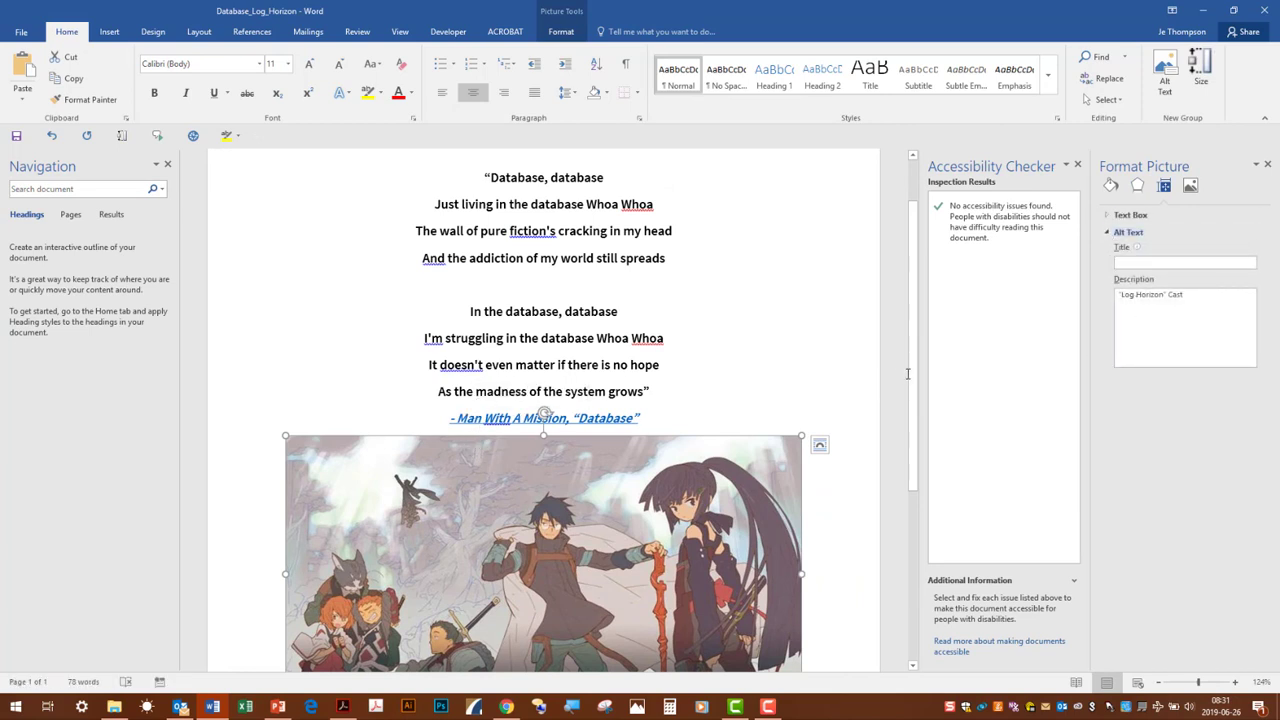
drag(908, 373, 923, 540)
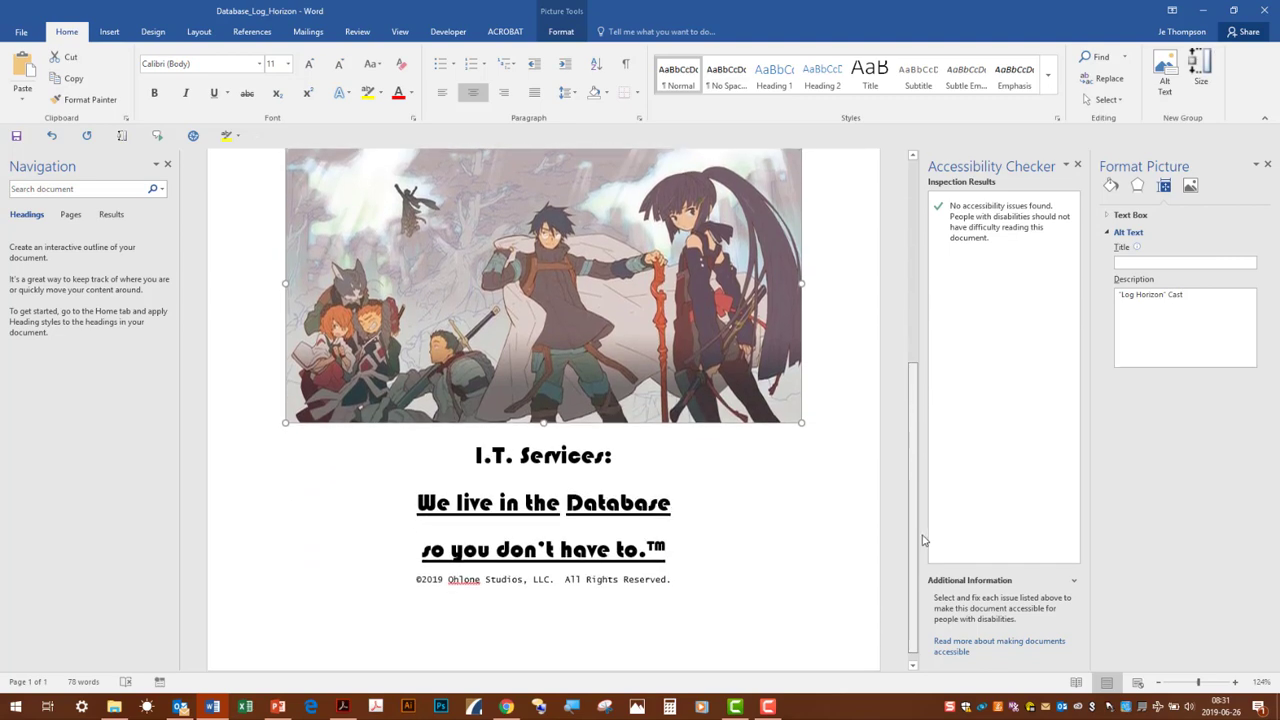
scroll(923, 540, up, 2)
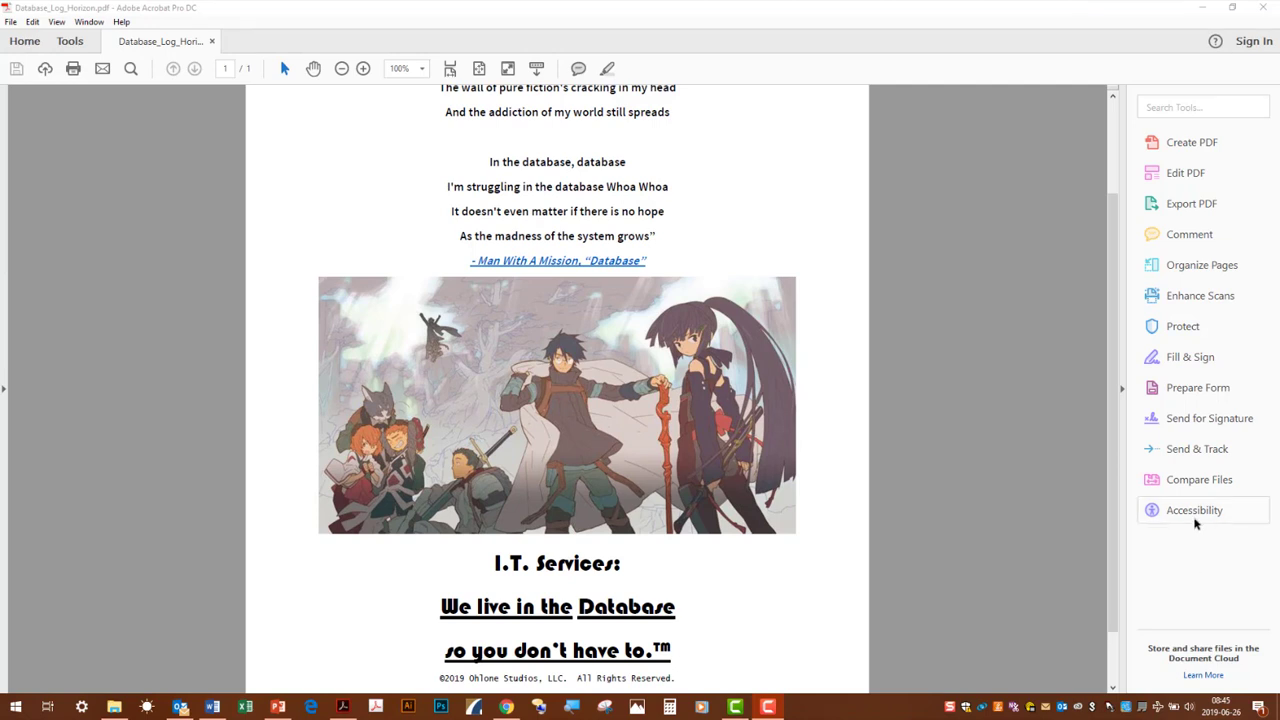
Step: Run Acrobat's accessibility Full Check on the flyer PDF with all options selected
click(1192, 512)
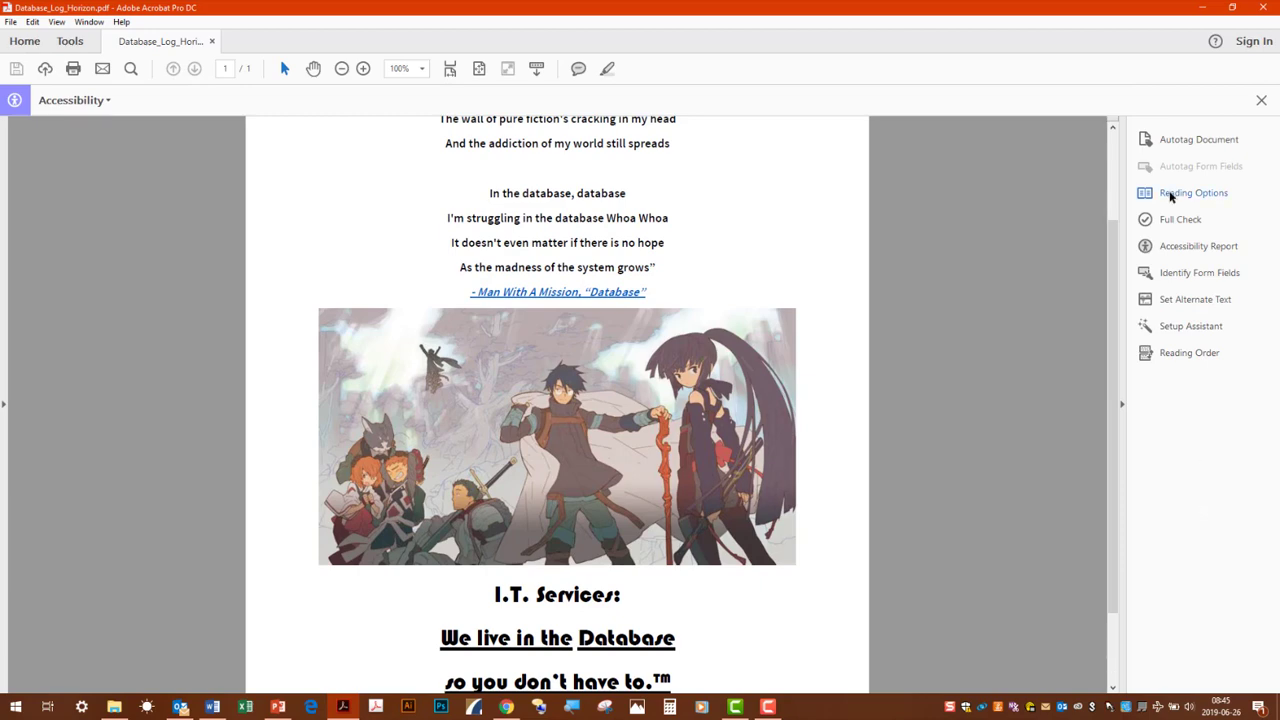
click(1172, 224)
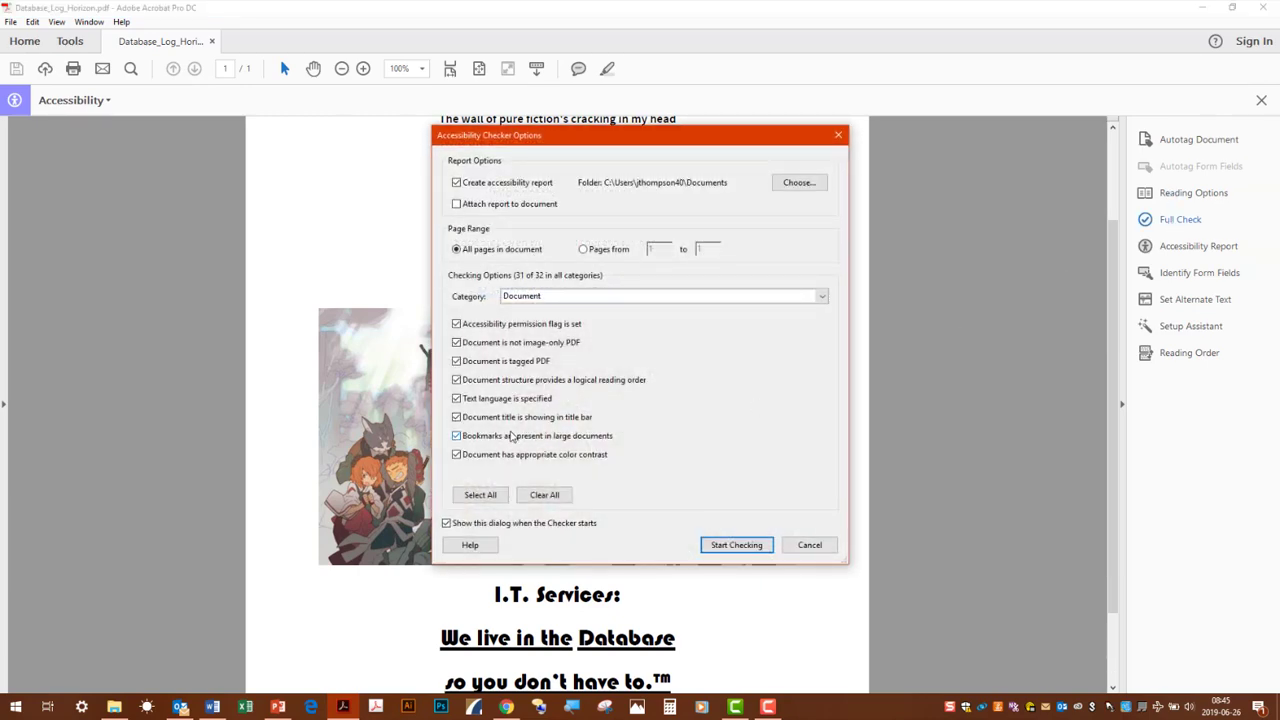
click(480, 494)
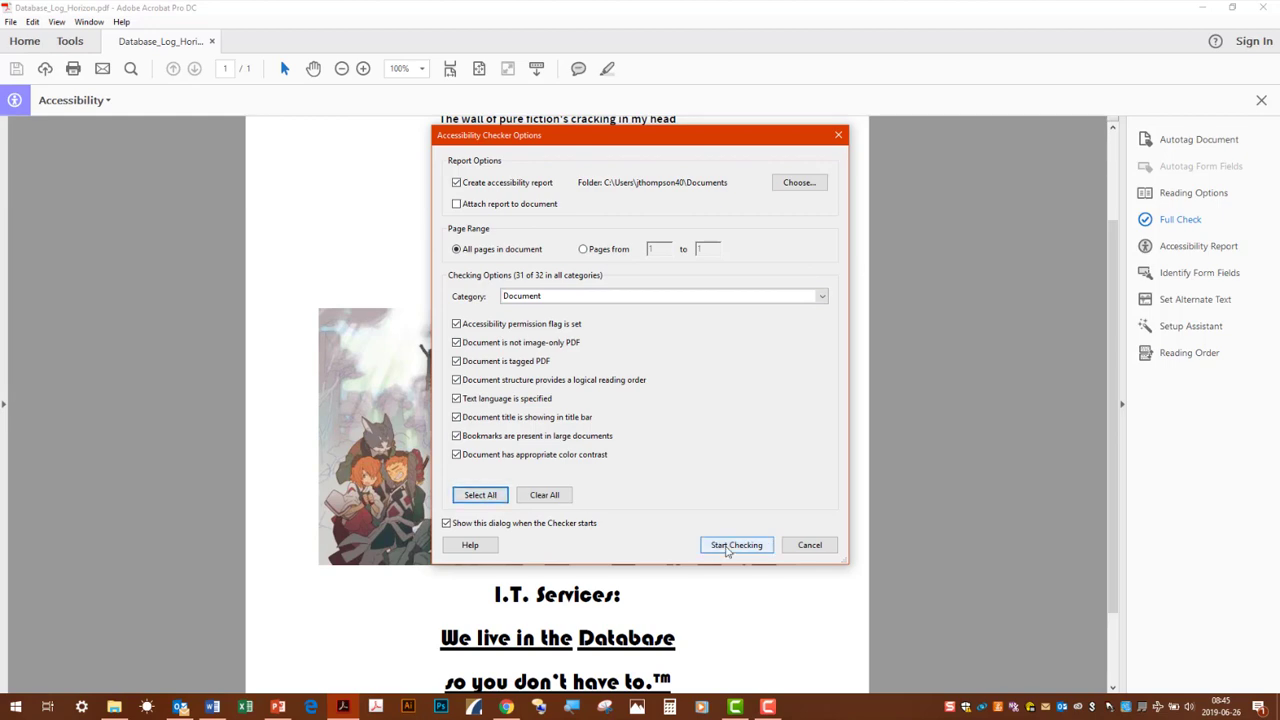
click(728, 549)
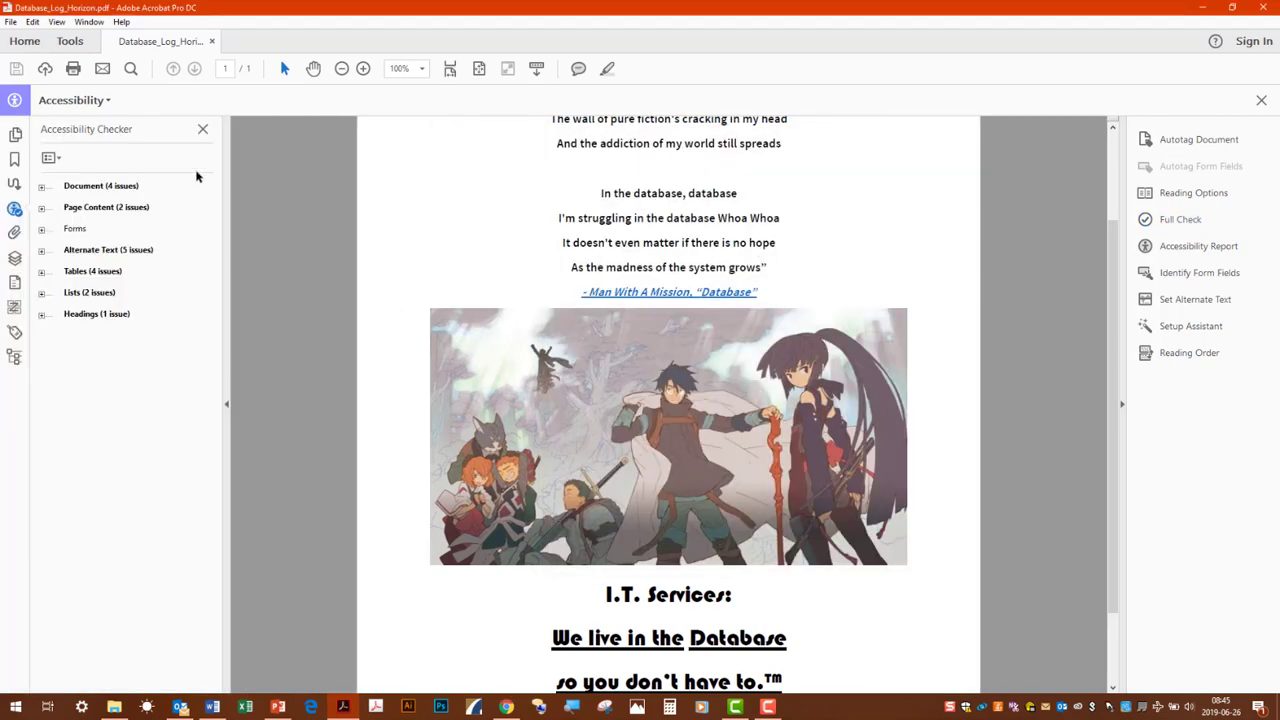
Step: Expand the Headings, Lists and Tables results and confirm the Tags panel is empty
click(42, 317)
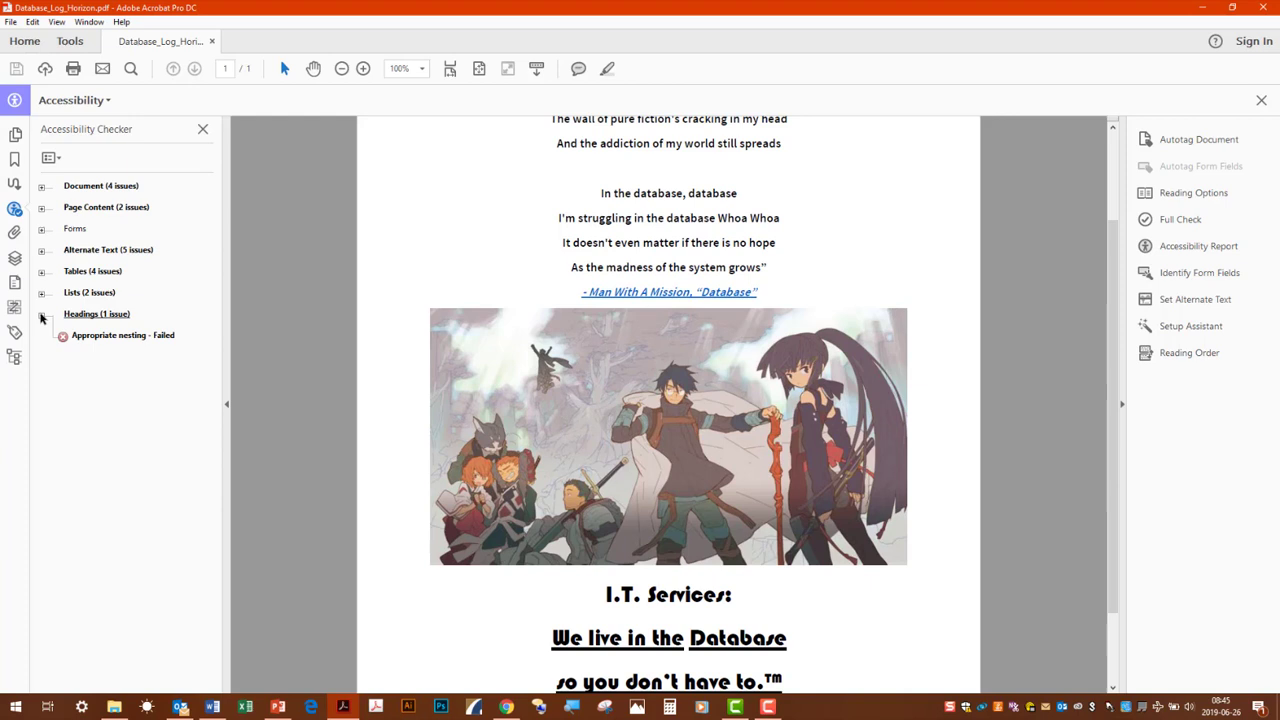
click(41, 293)
click(42, 272)
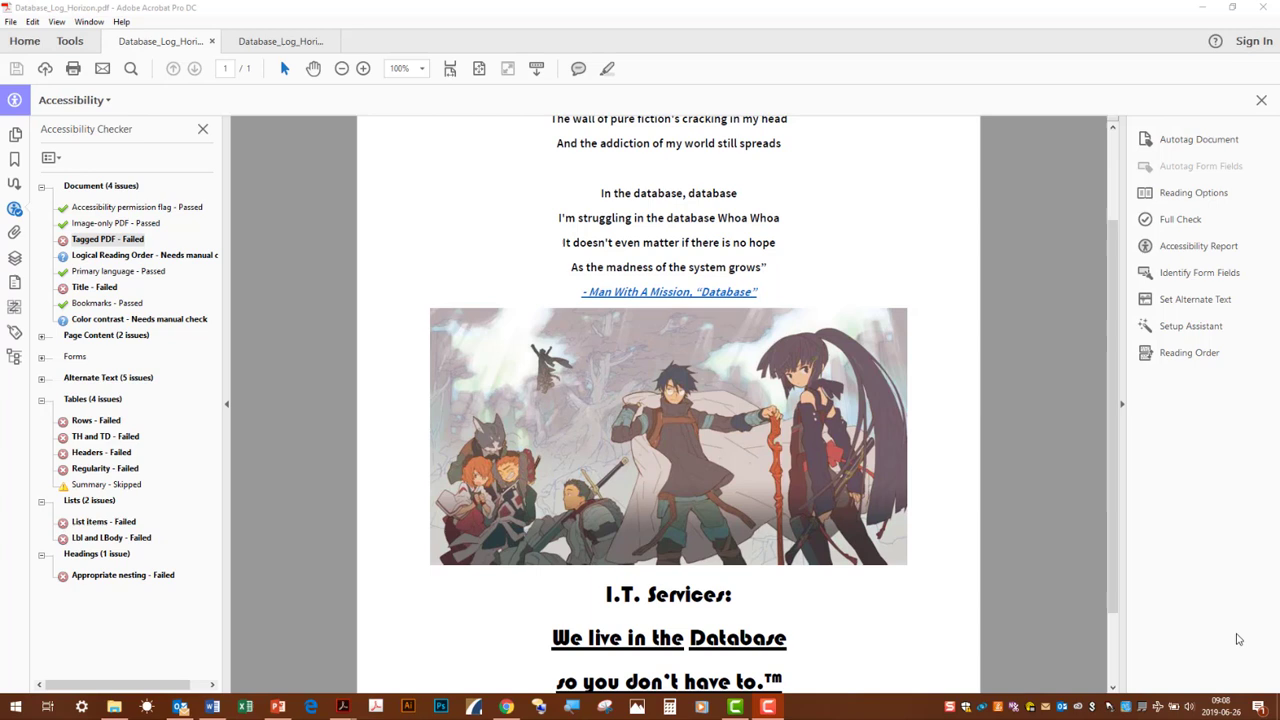
click(112, 242)
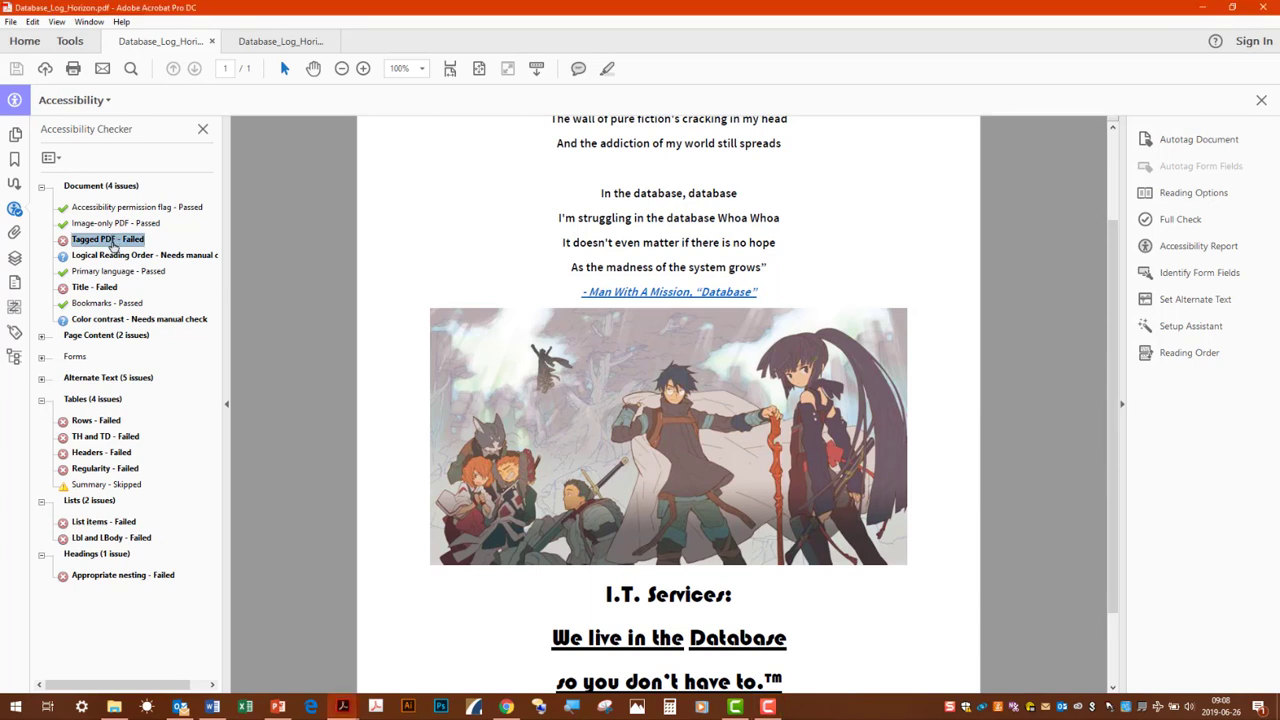
click(14, 333)
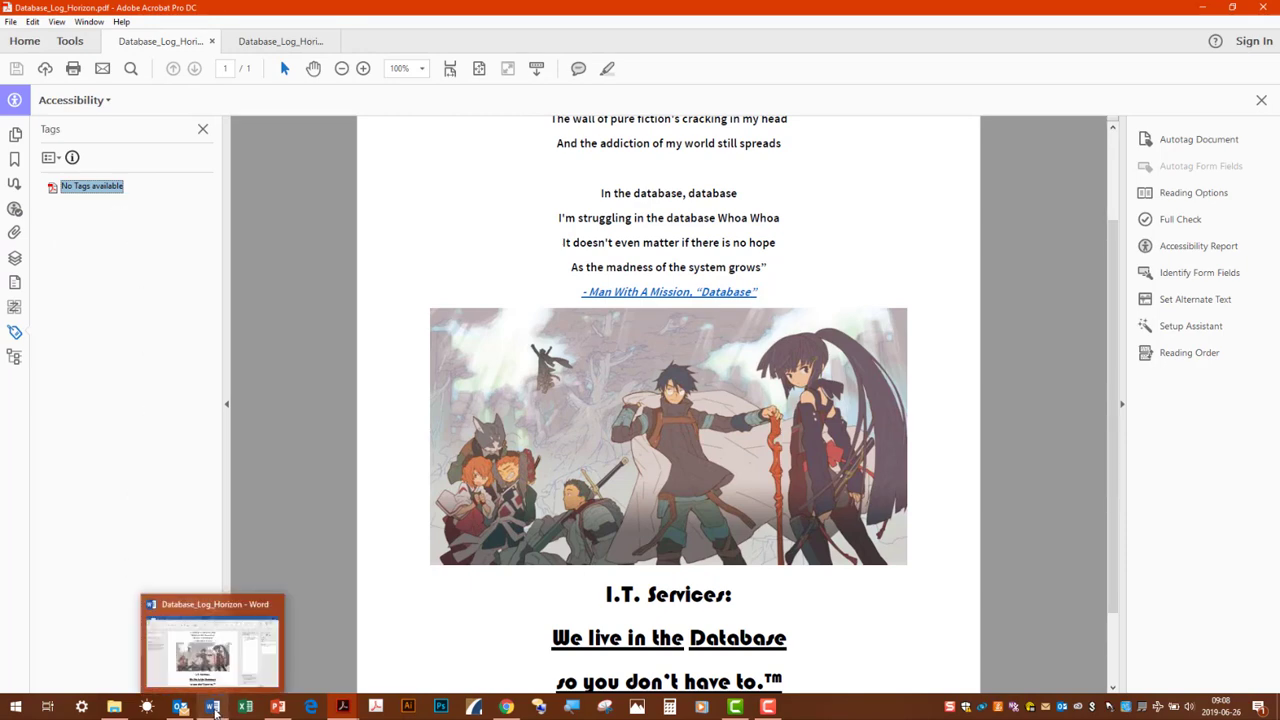
Step: Save the Word document as a PDF file type
click(214, 708)
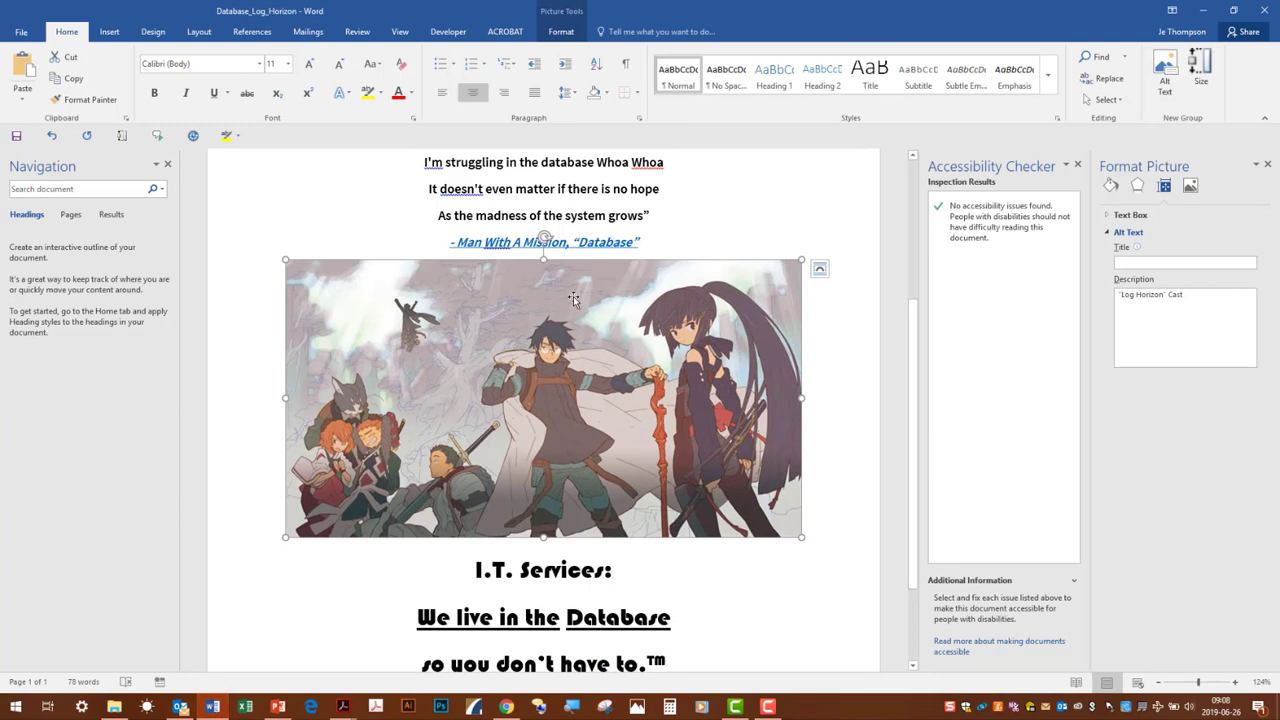
click(24, 36)
click(32, 172)
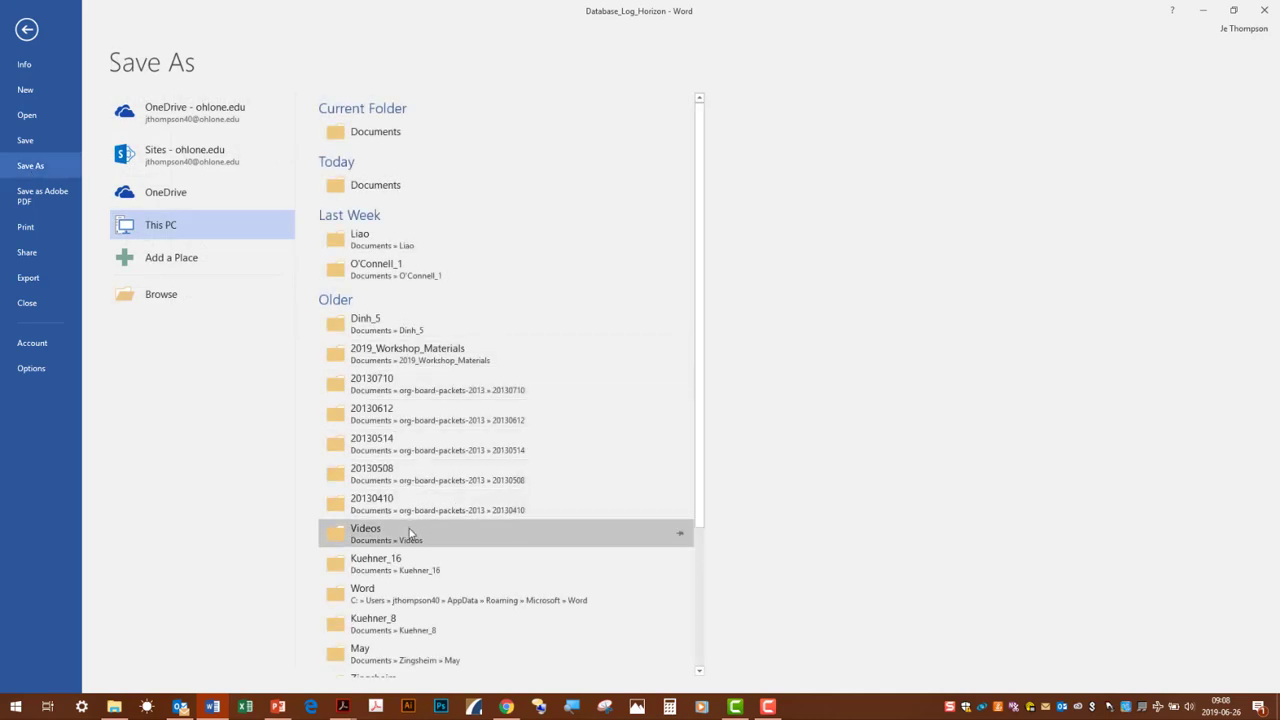
click(409, 533)
click(153, 287)
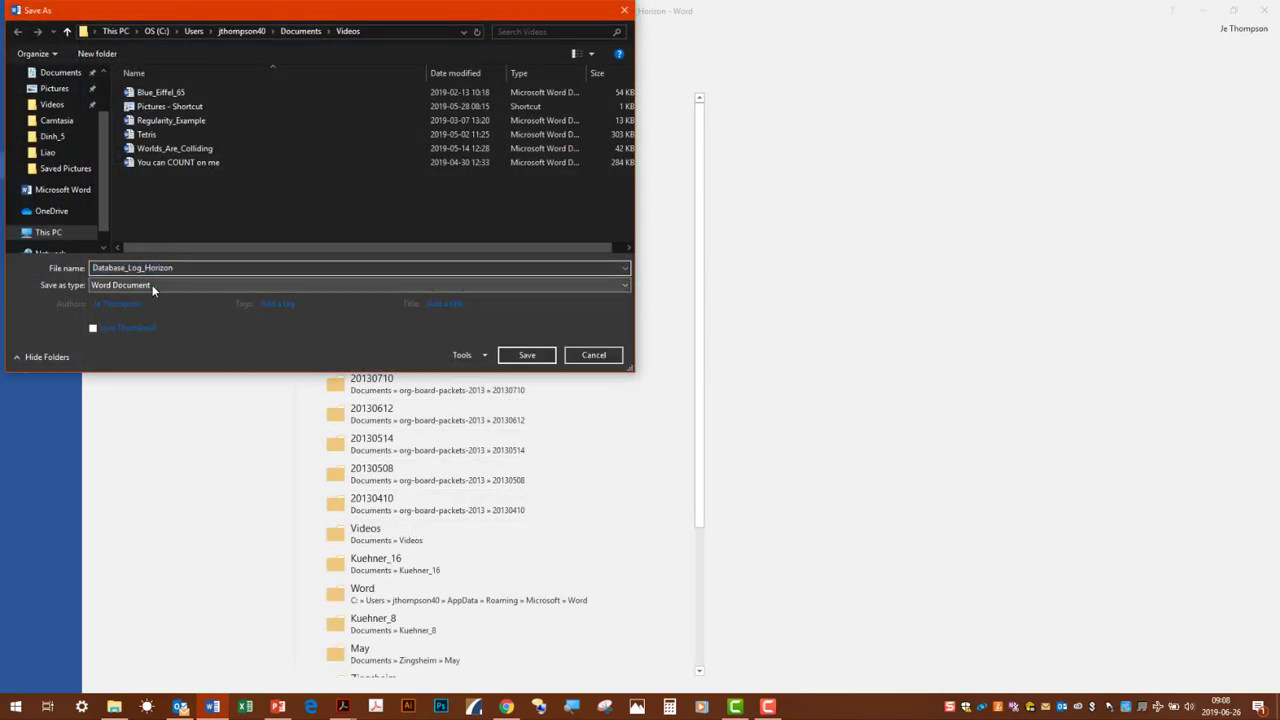
click(146, 359)
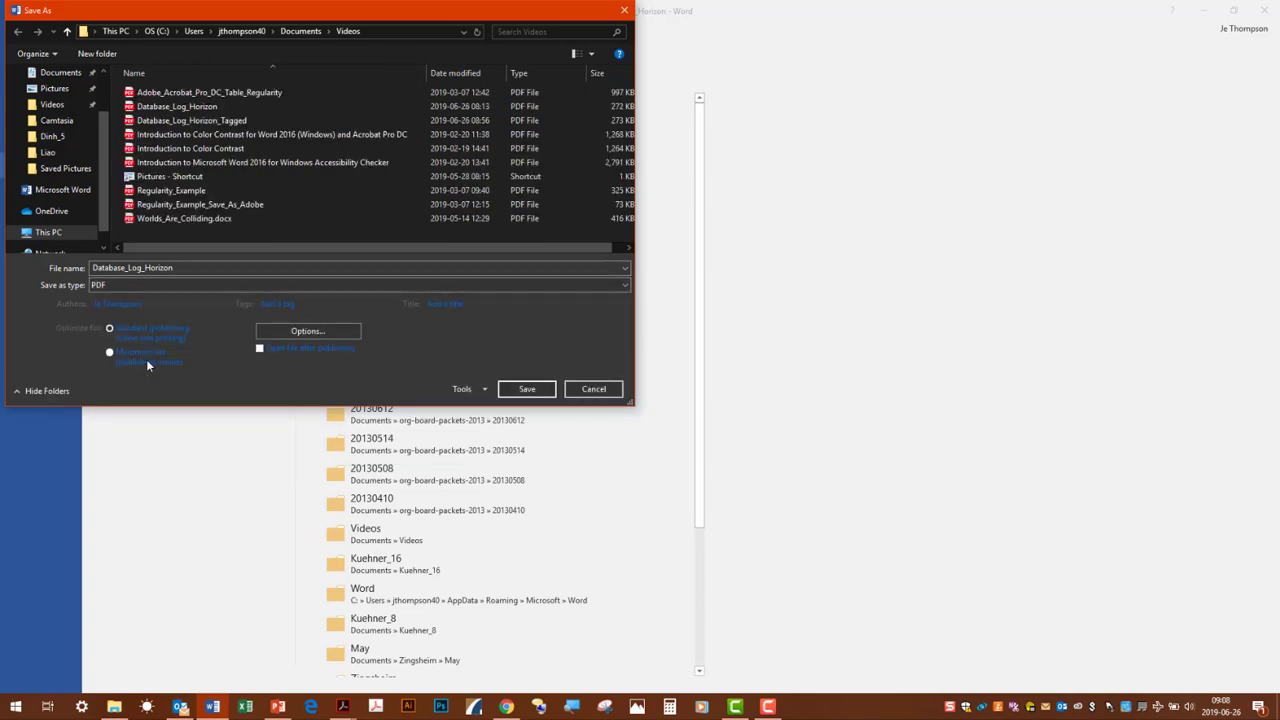
Step: Turn on document structure tags for accessibility in the PDF options, then dismiss the save dialog
click(317, 331)
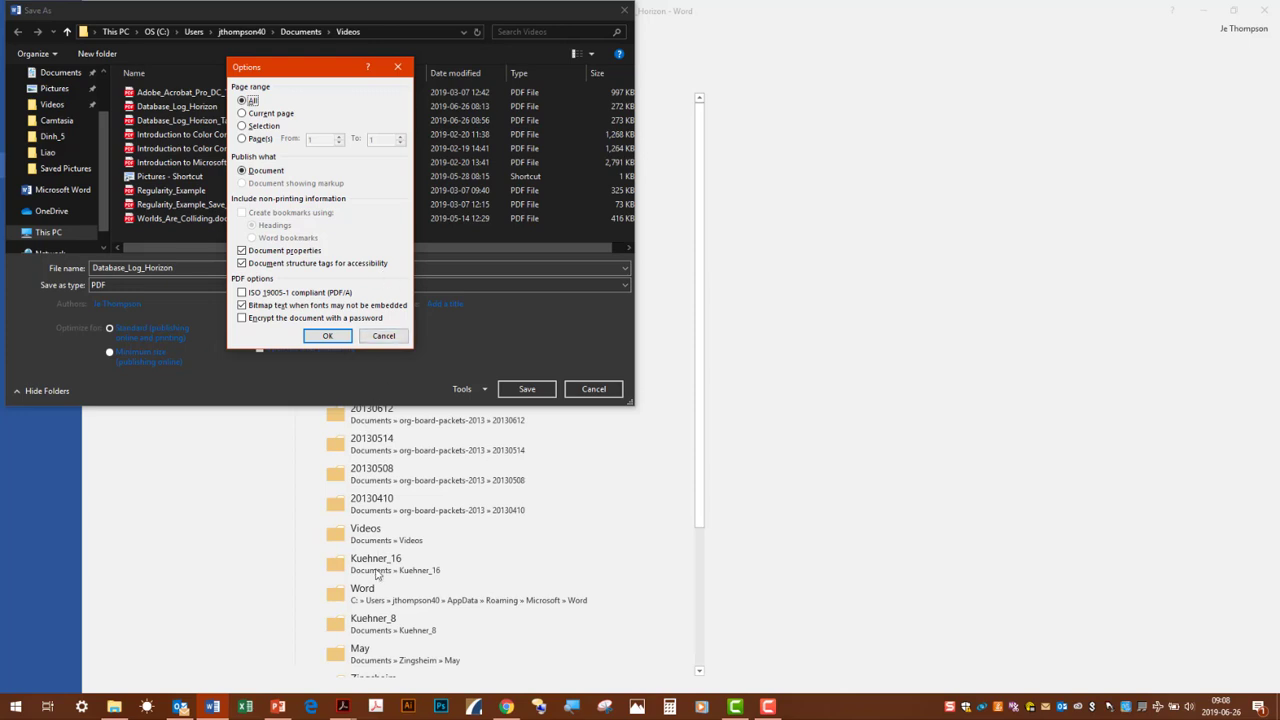
click(382, 336)
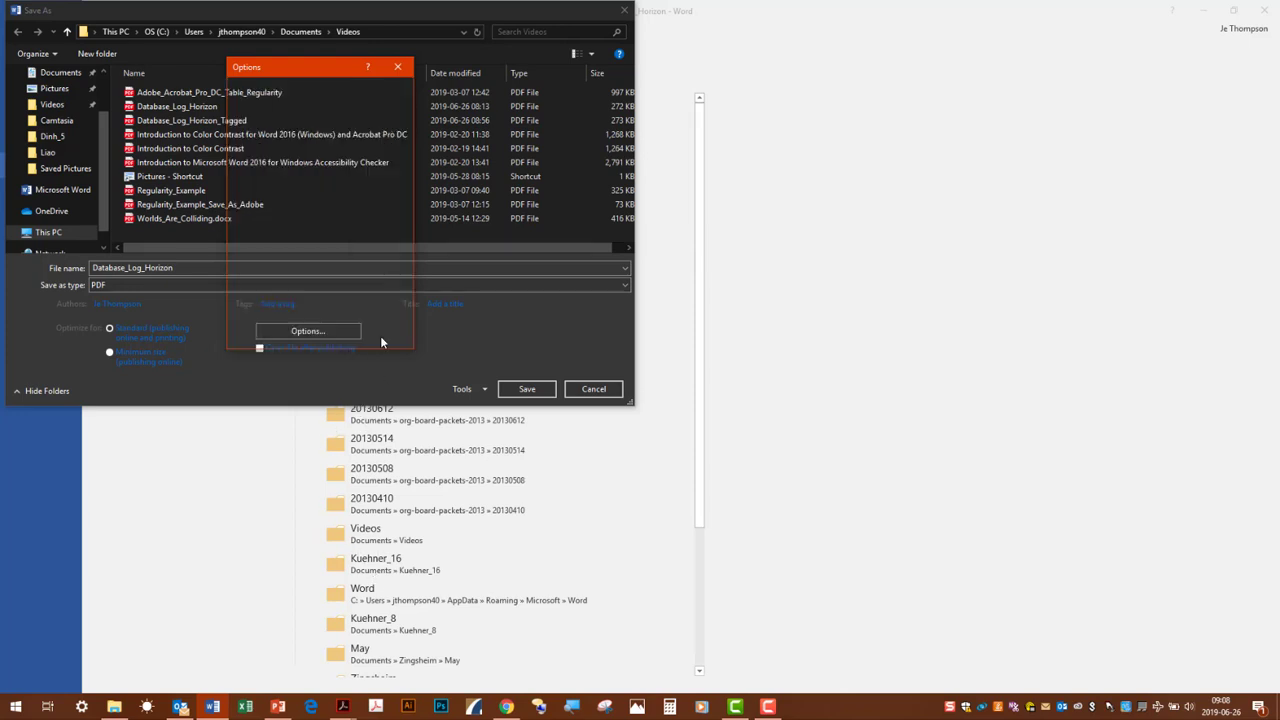
click(593, 389)
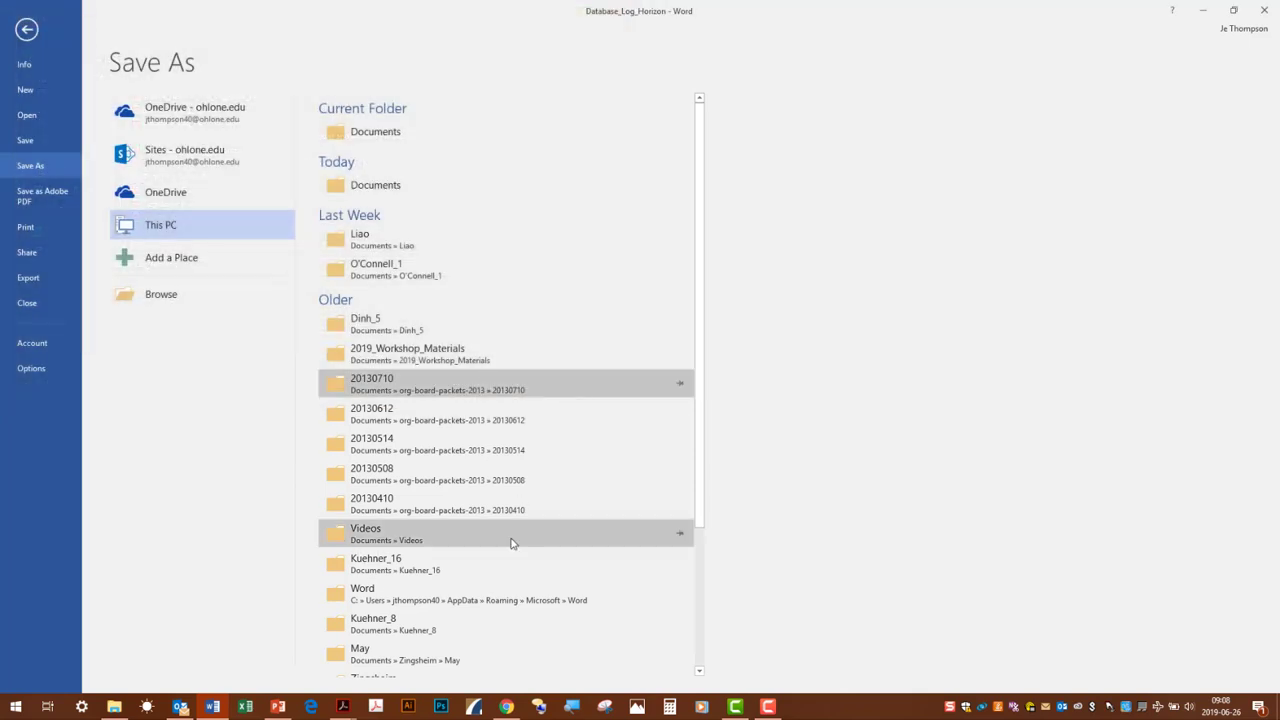
click(343, 706)
Step: Review the tagged PDF's color contrast result and its failed Title check
click(362, 676)
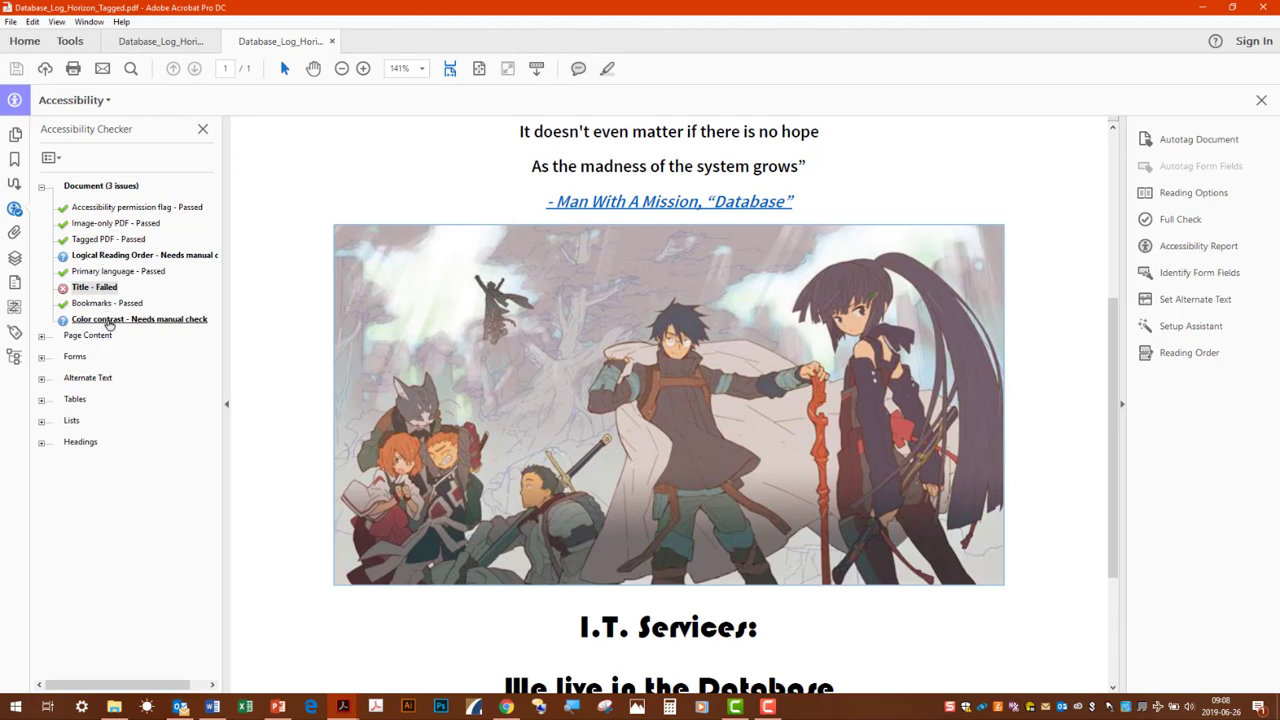
click(120, 256)
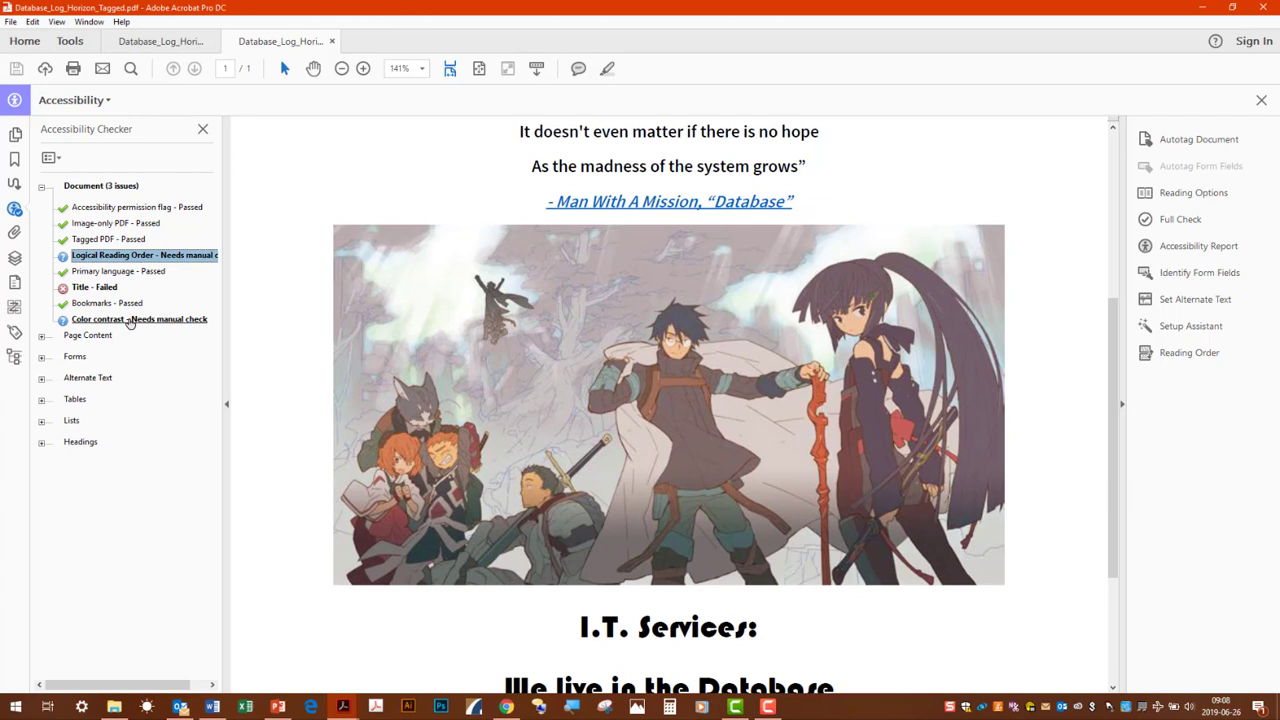
click(129, 320)
click(107, 289)
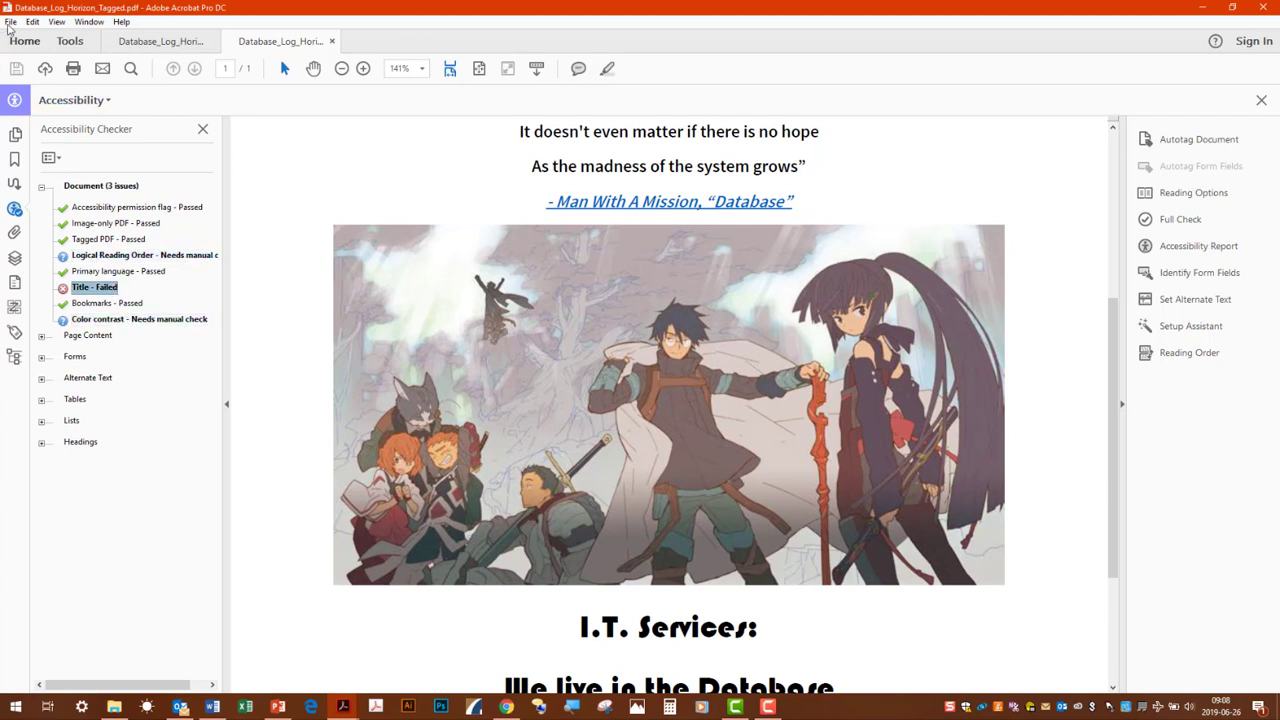
Step: Confirm the empty title in Document Properties, then switch to Database_Log_Horizon.pdf
click(10, 21)
click(62, 240)
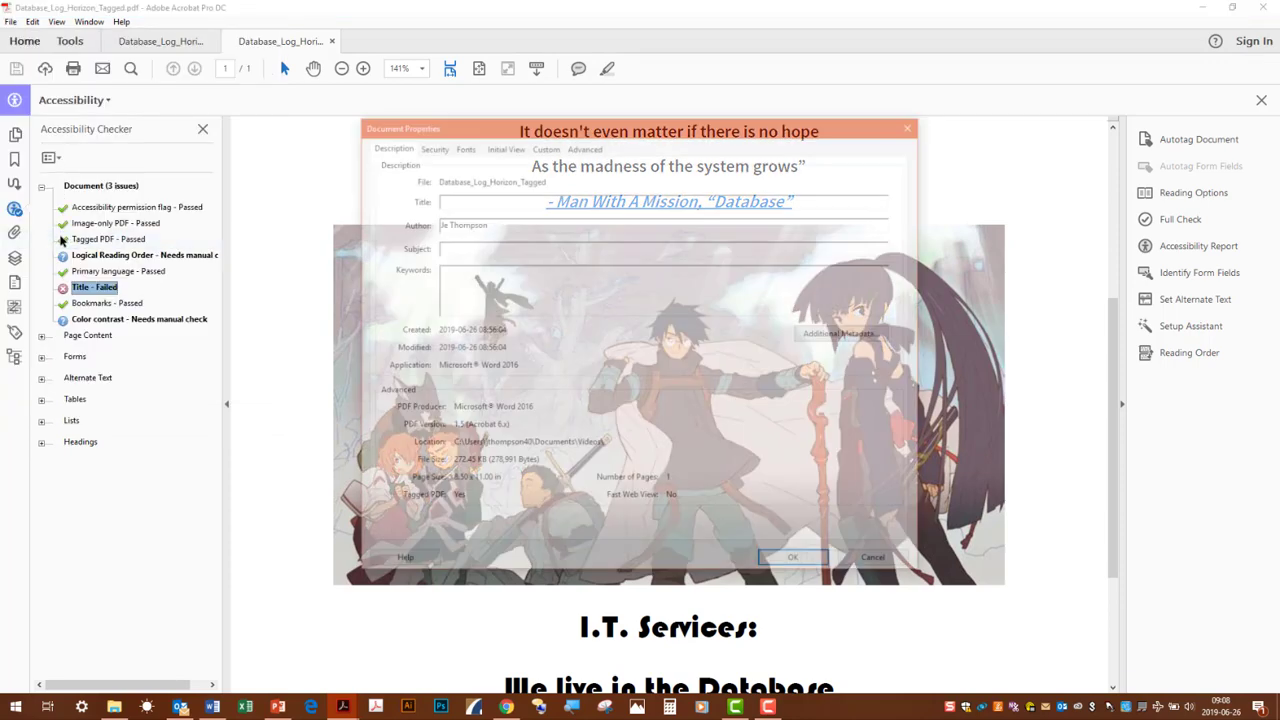
click(858, 567)
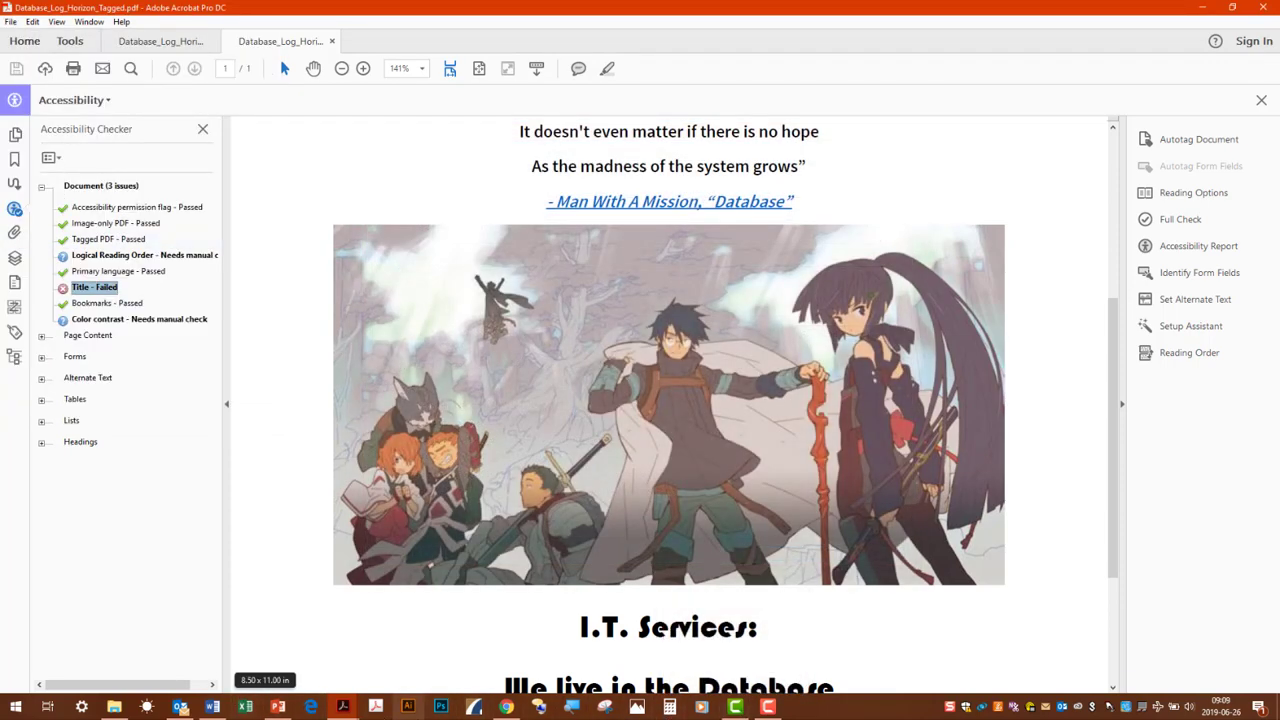
click(343, 707)
click(268, 648)
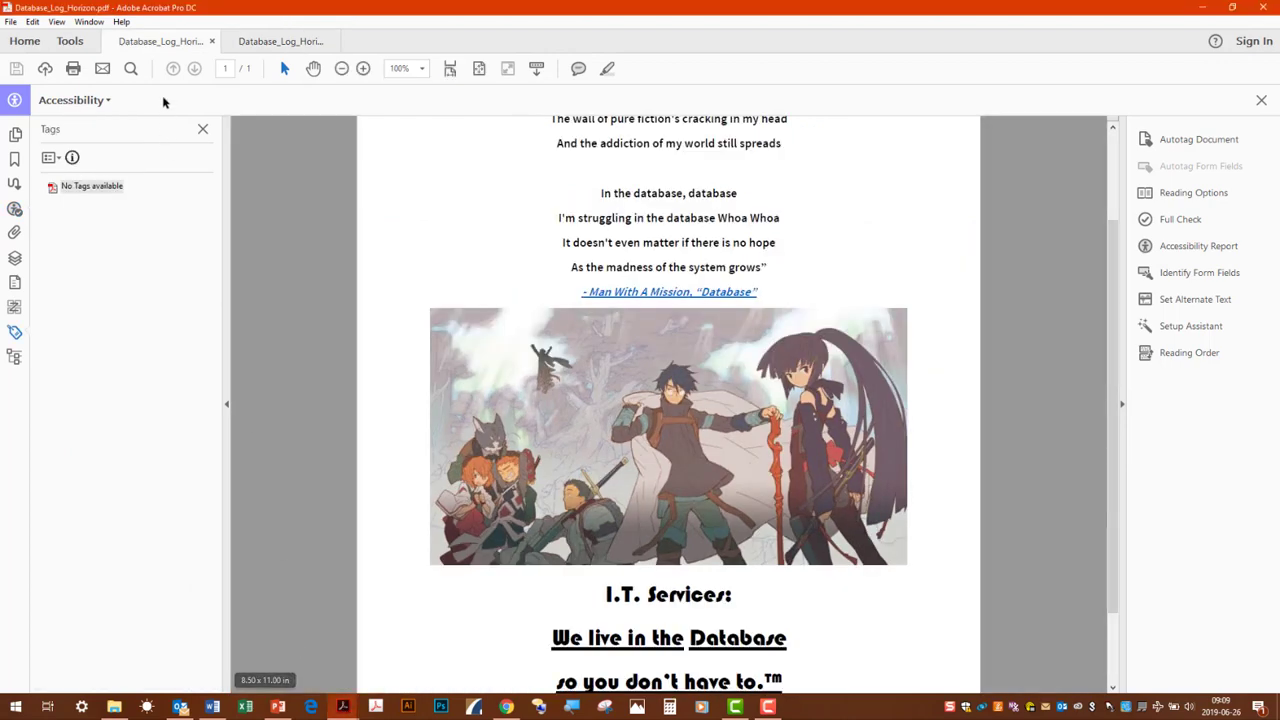
Step: Autotag the original flyer PDF and bring up the Full Check options
click(14, 208)
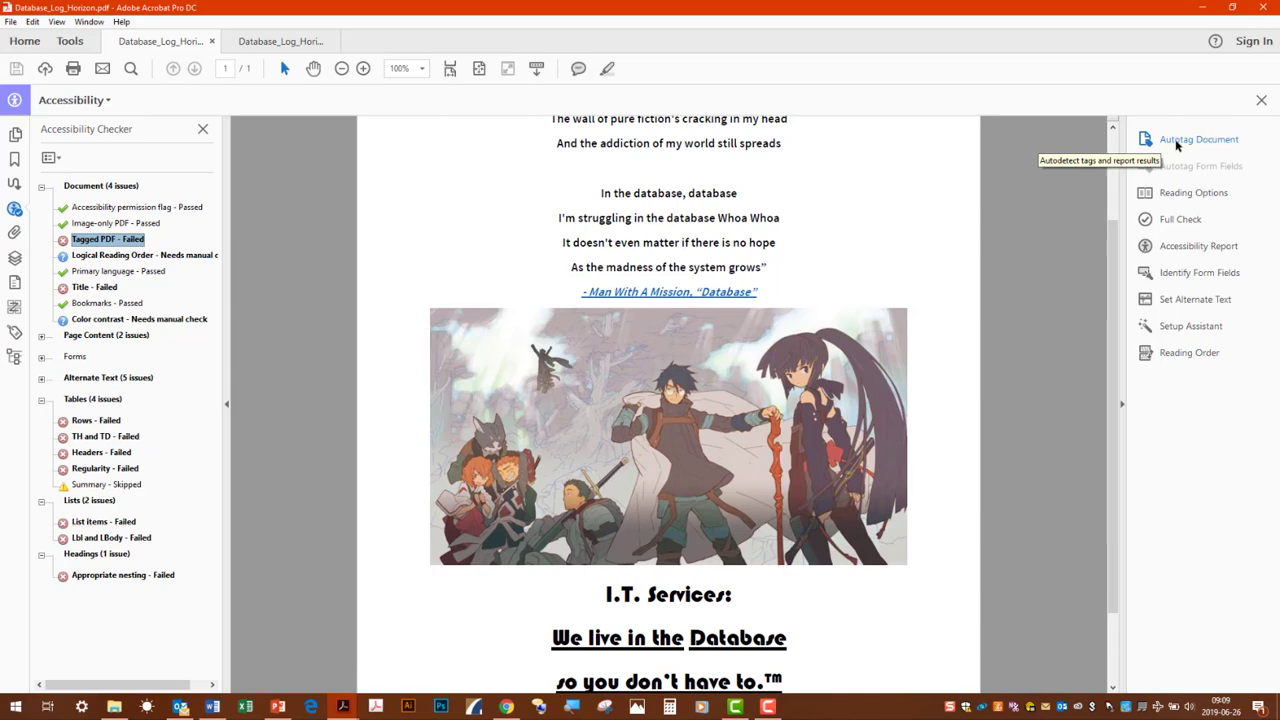
click(1176, 146)
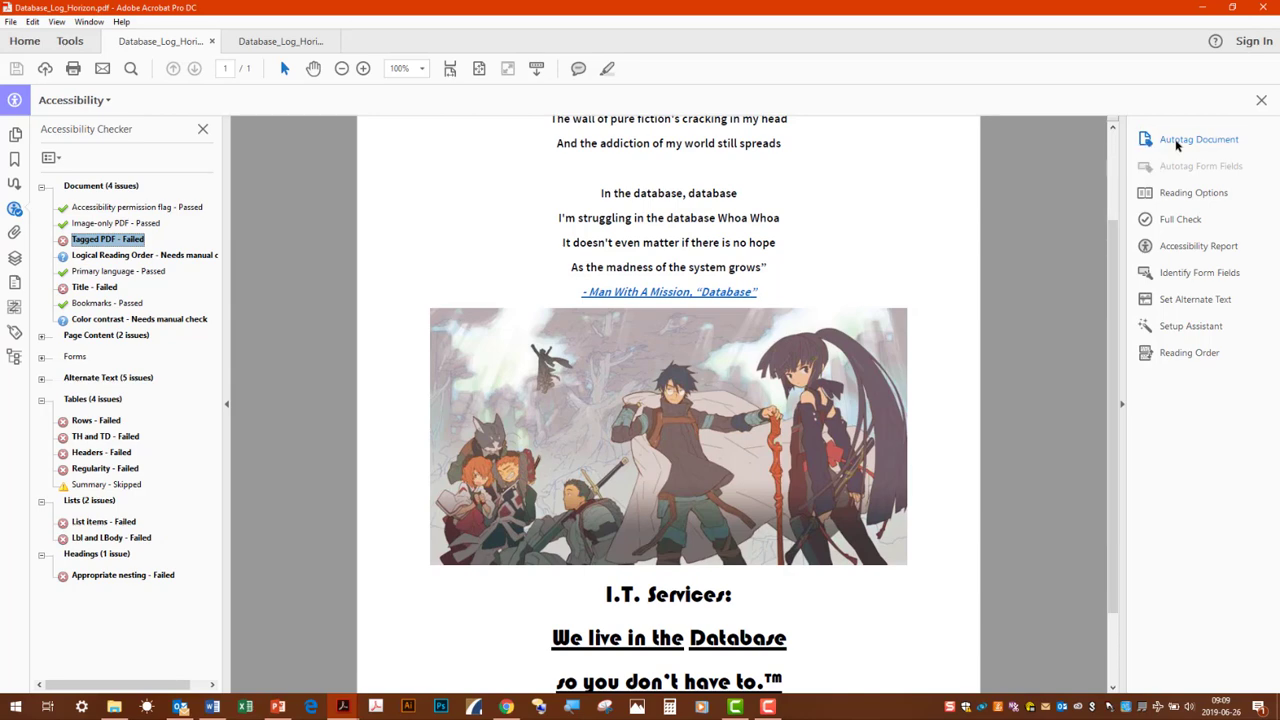
click(1180, 220)
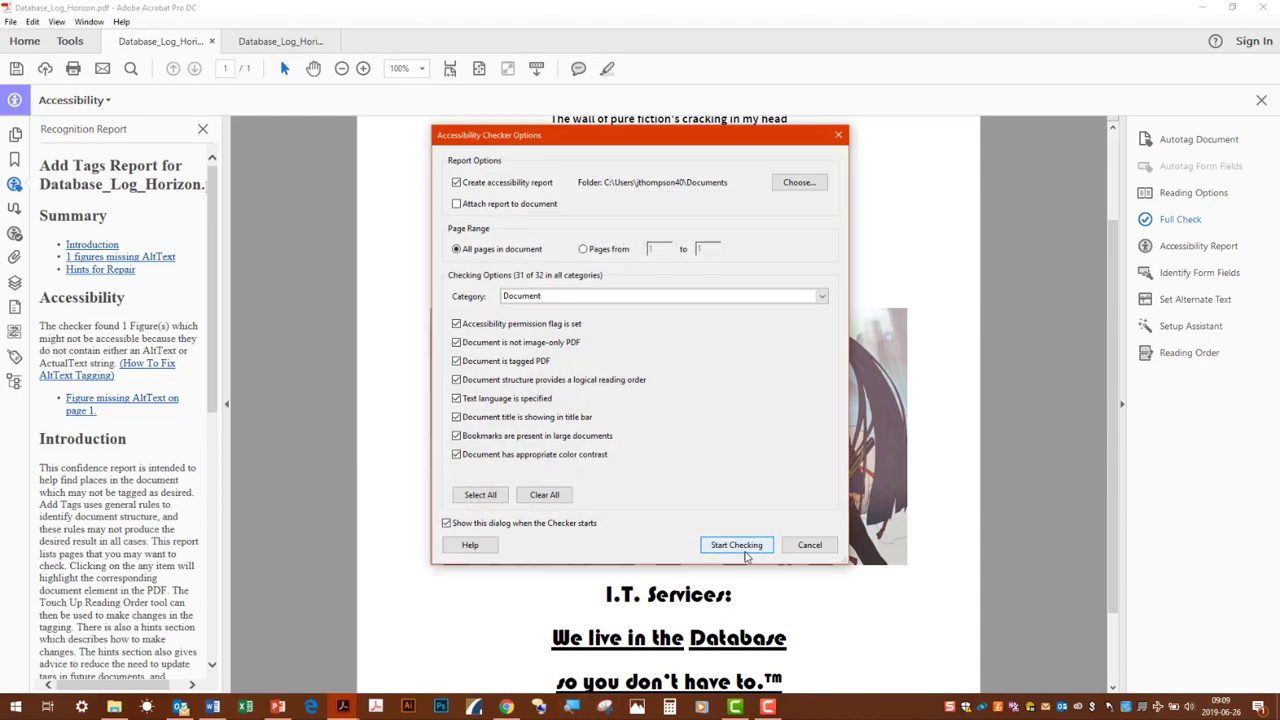
Step: Run the full check and select Figure 1 under the failing Figures alternate text results
click(736, 545)
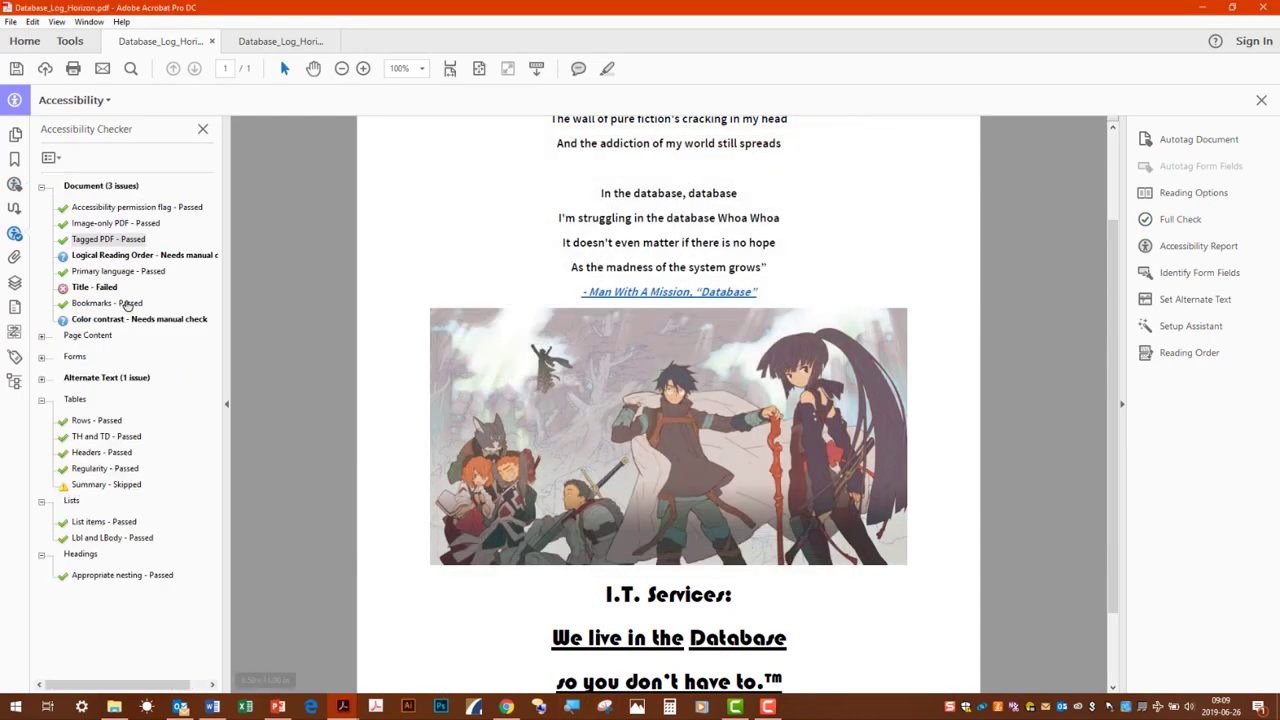
click(41, 378)
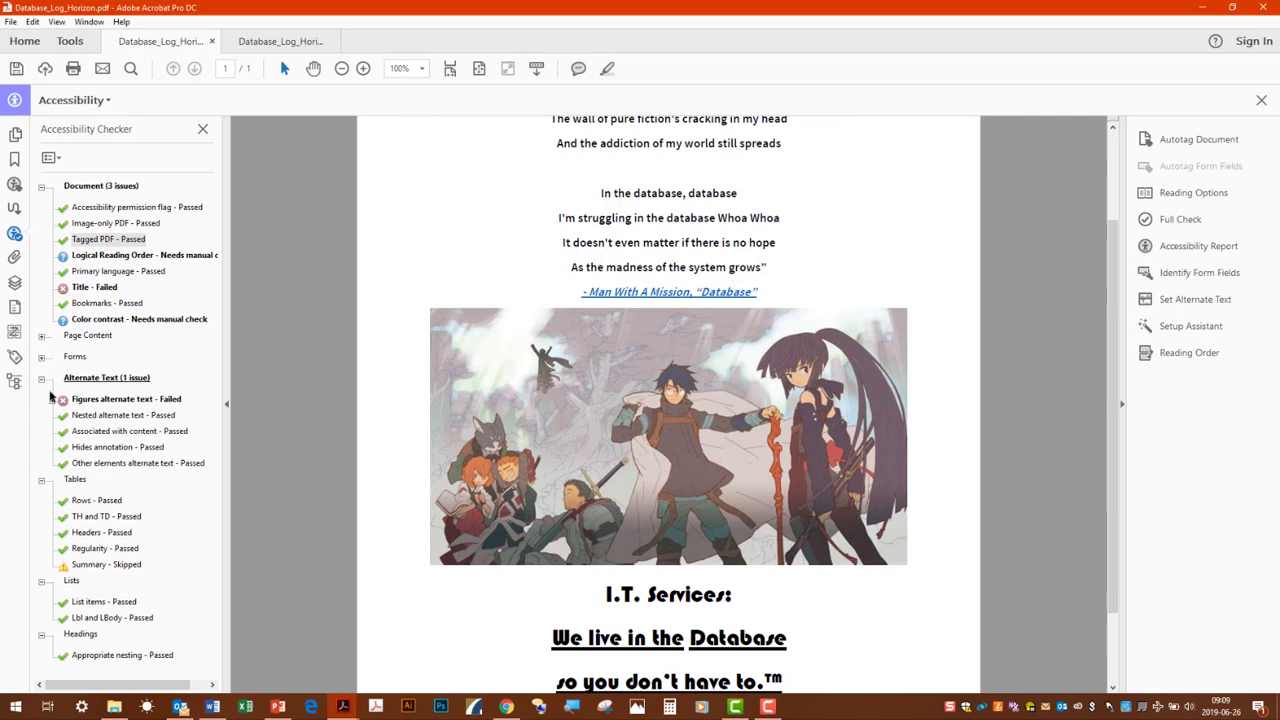
click(51, 399)
click(100, 415)
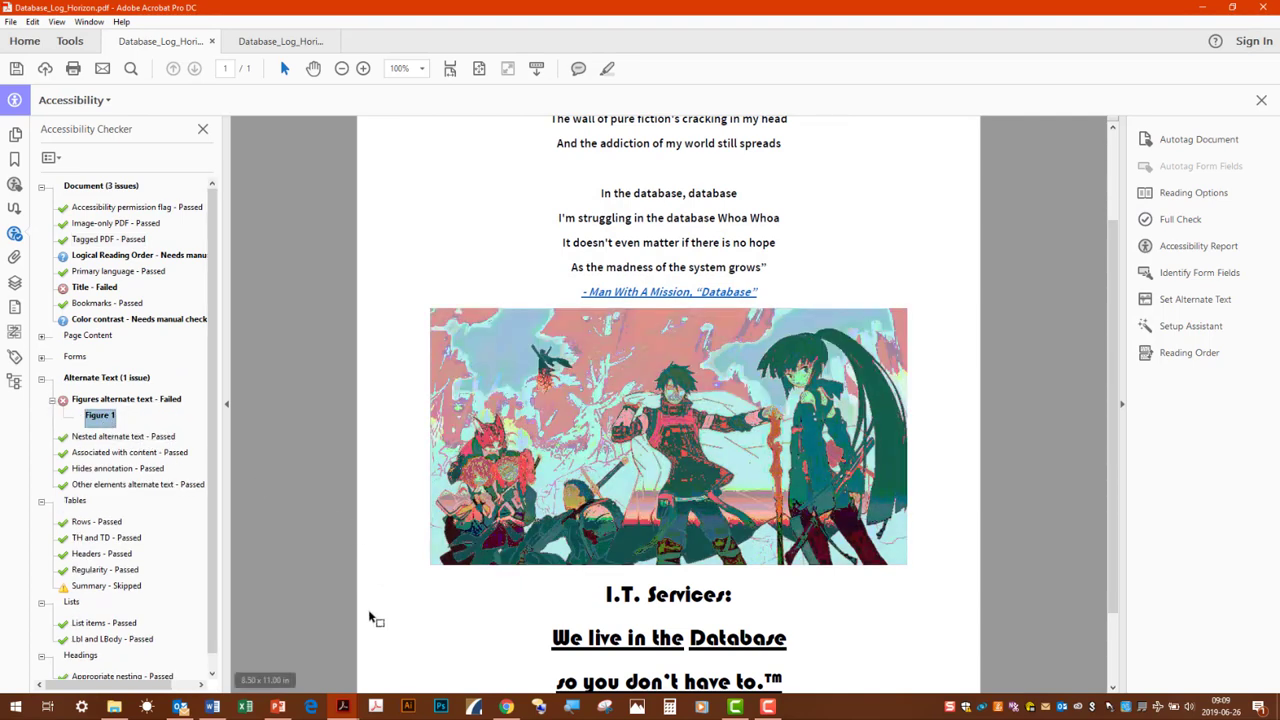
Step: Briefly visit the Word document, then return to the autotagged flyer in Acrobat
click(212, 706)
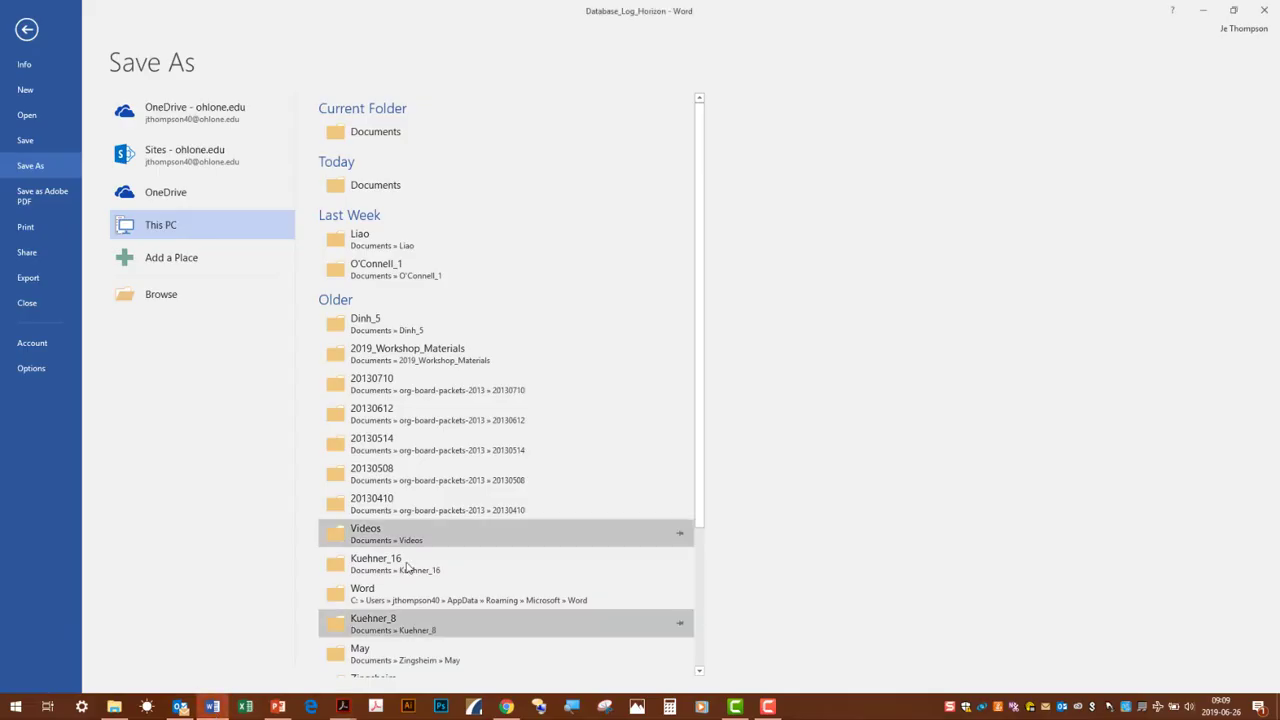
click(26, 29)
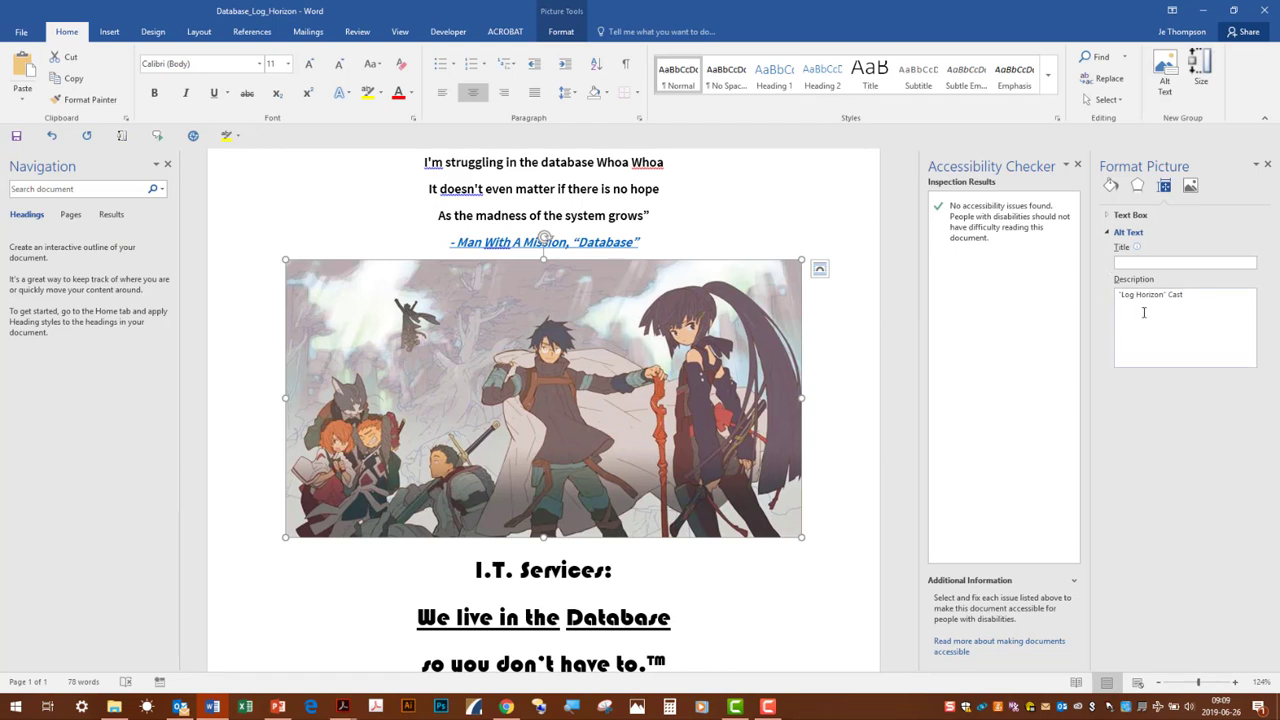
click(343, 706)
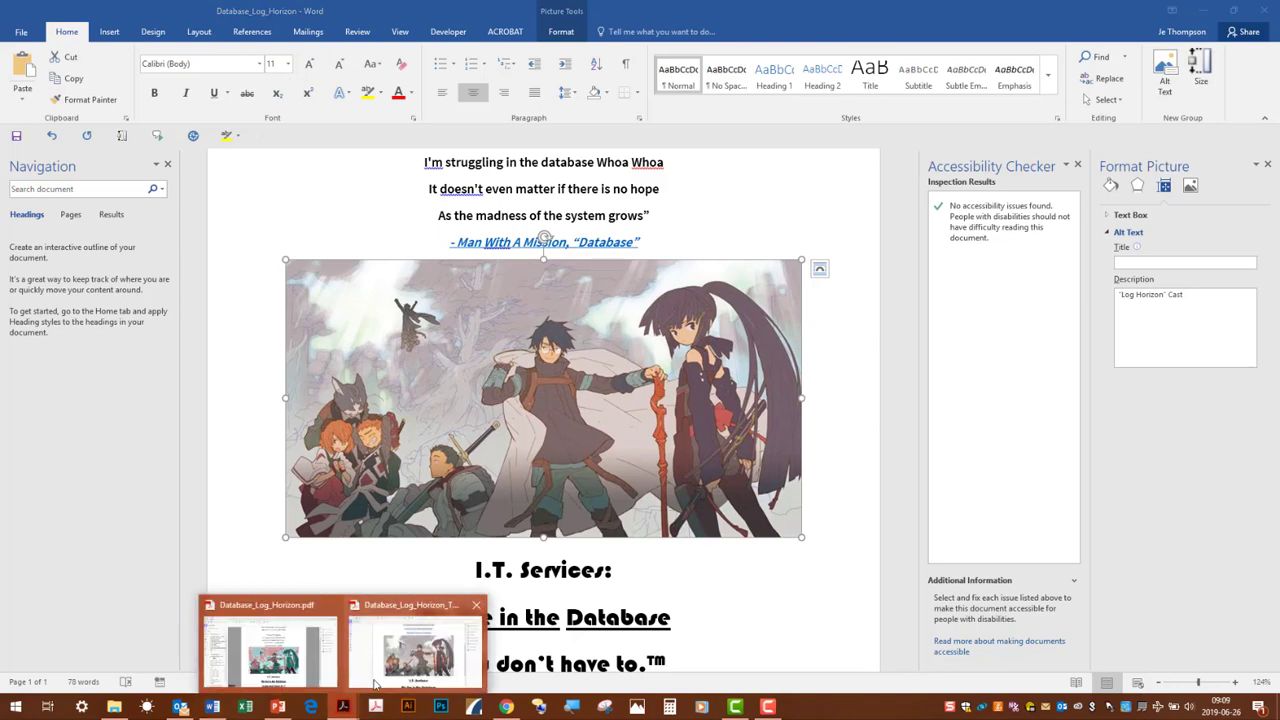
click(375, 683)
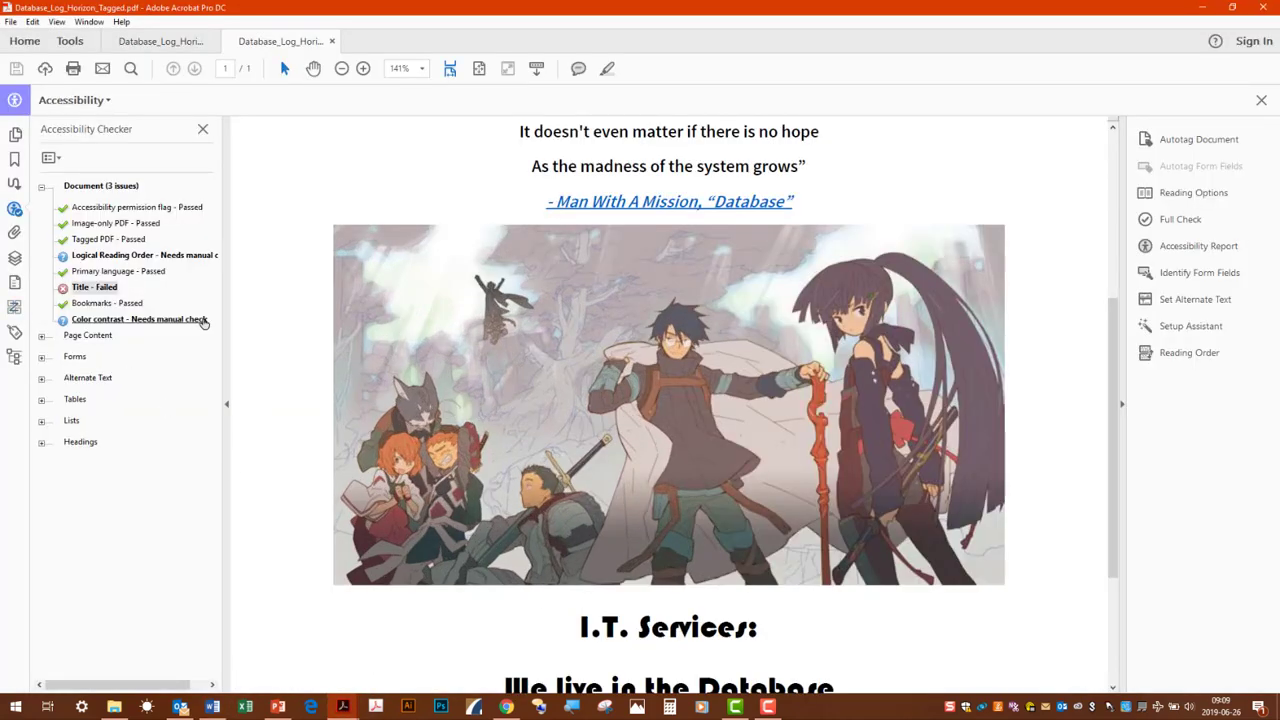
click(158, 43)
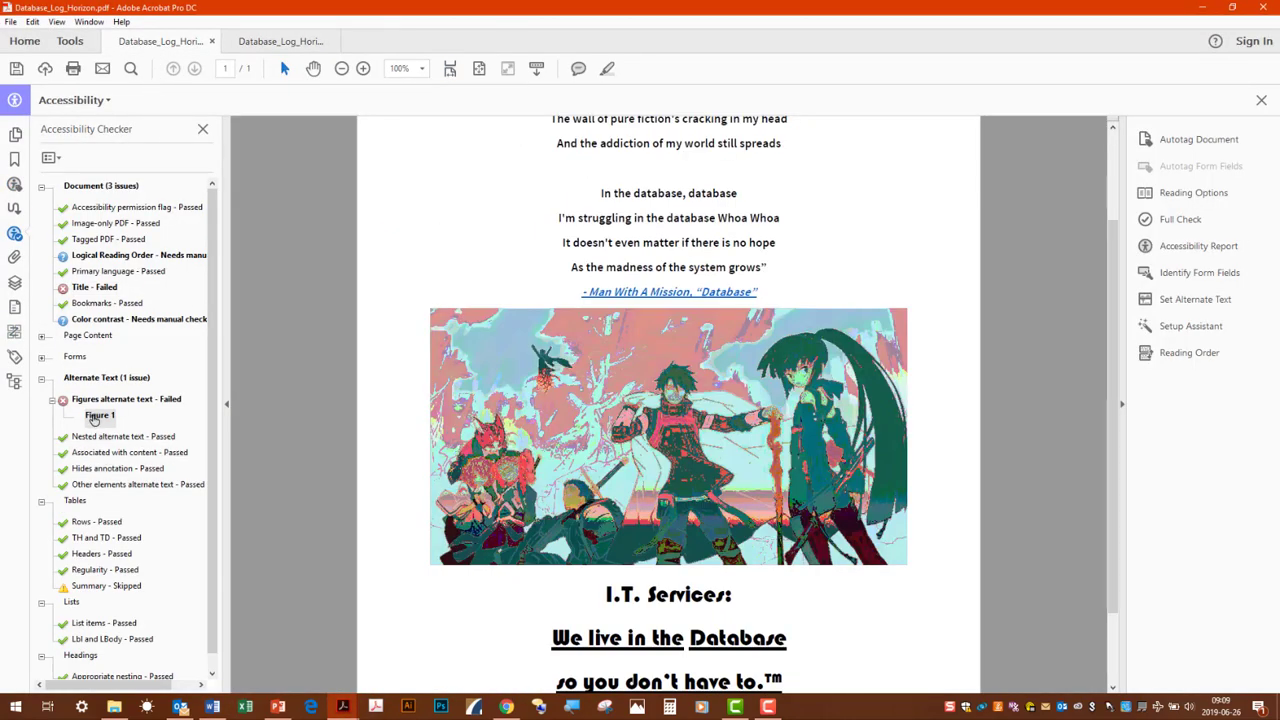
Step: Set Figure 1's alternate text to '"Log Horizon" Cast' and save it
right_click(94, 419)
click(104, 428)
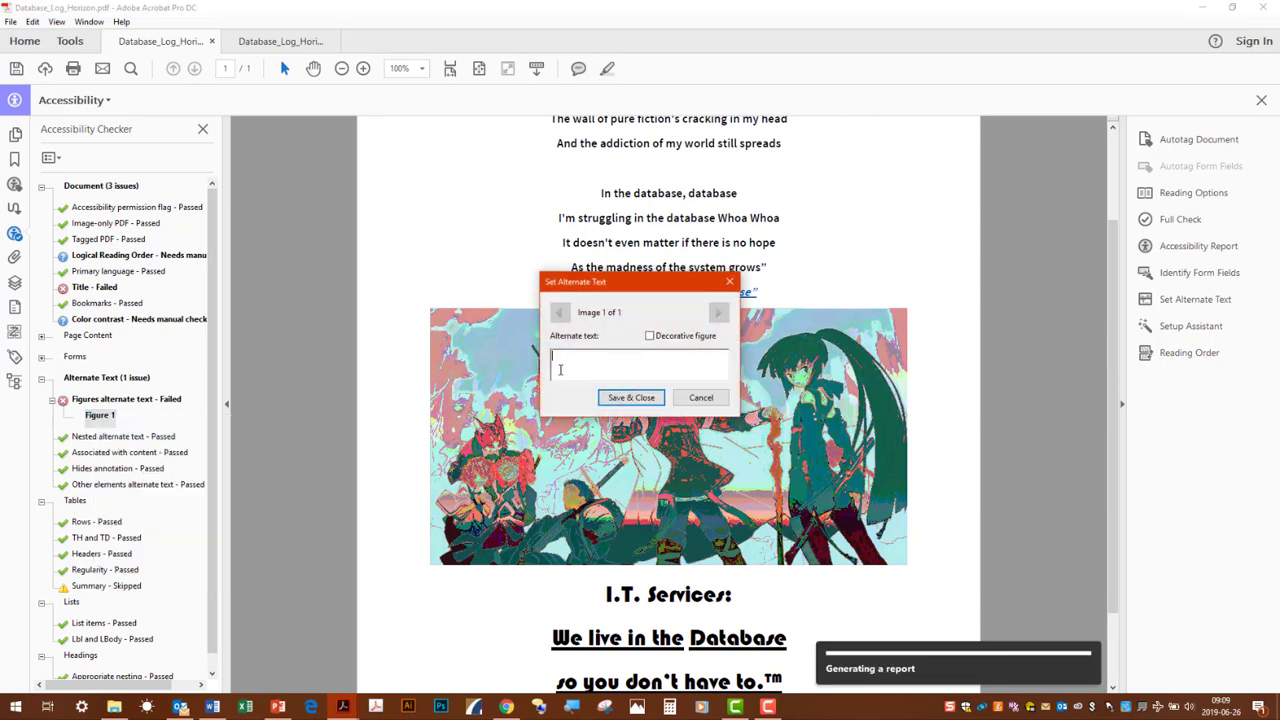
text("Log Horizon" Cast)
click(629, 397)
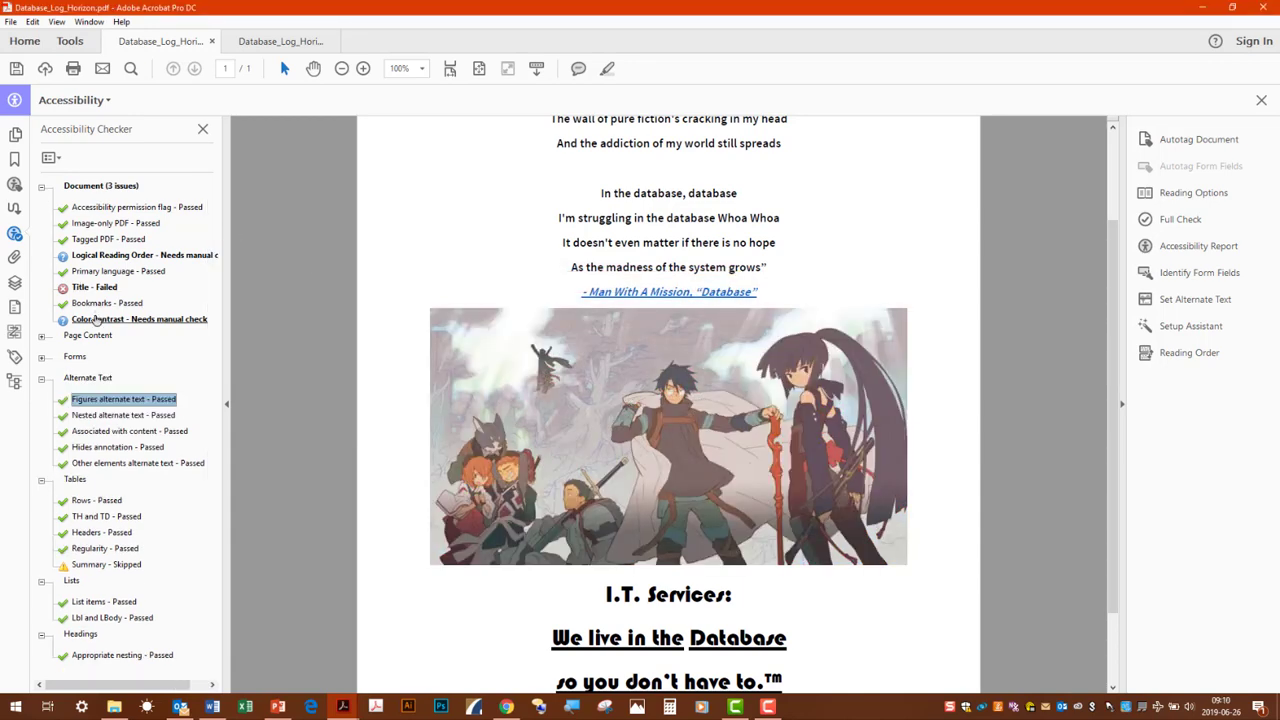
Step: Show the flyer's numbered reading-order blocks, including the '"Log Horizon" Cast' figure, and scroll through them
click(96, 320)
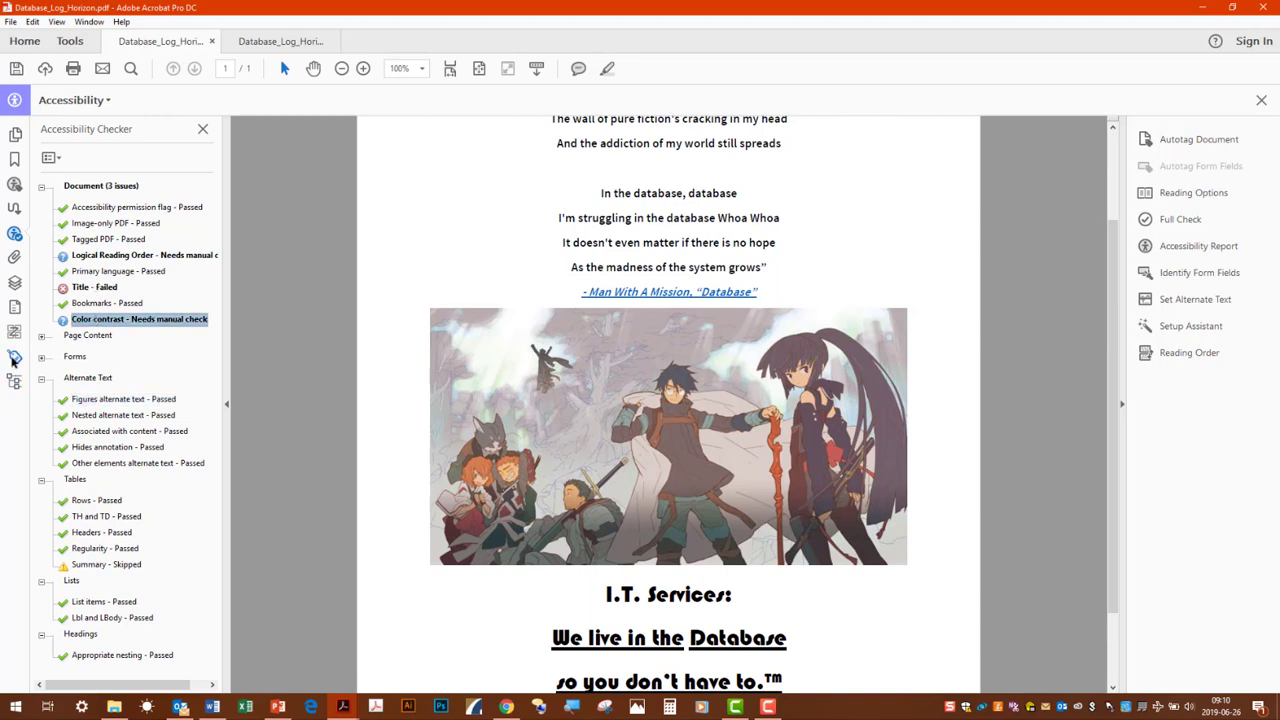
click(1166, 352)
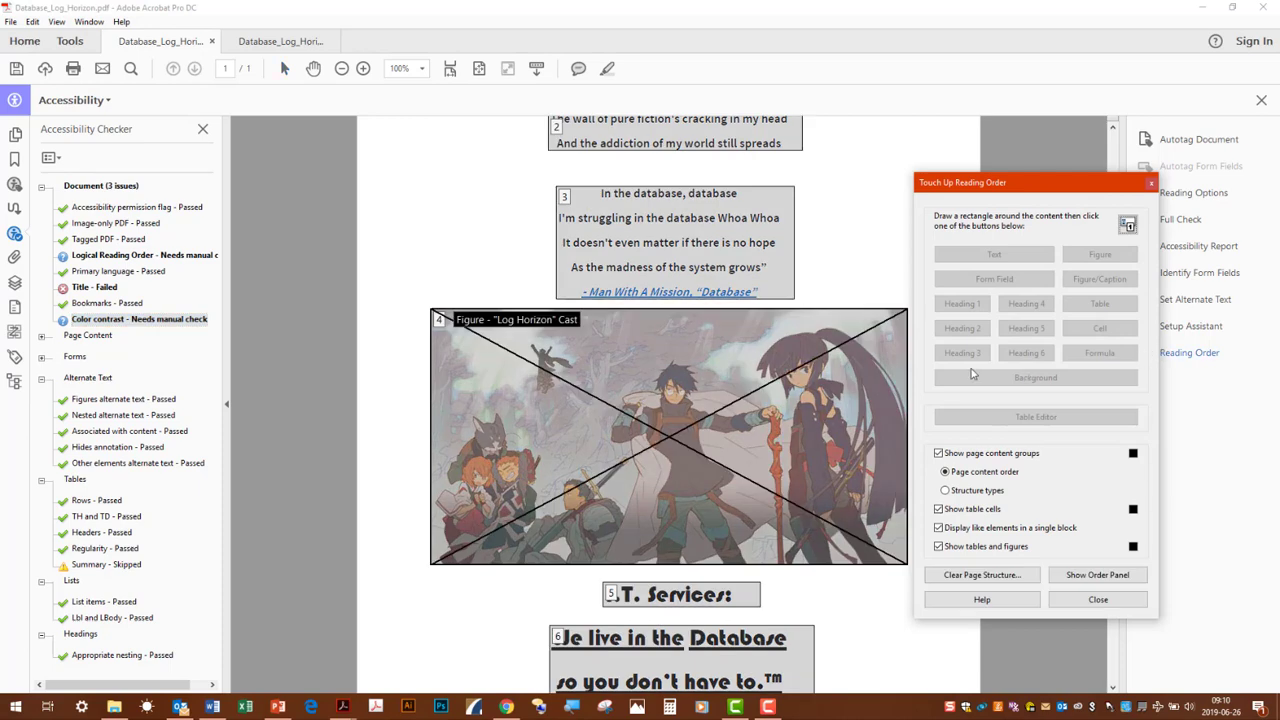
scroll(684, 534, up, 2)
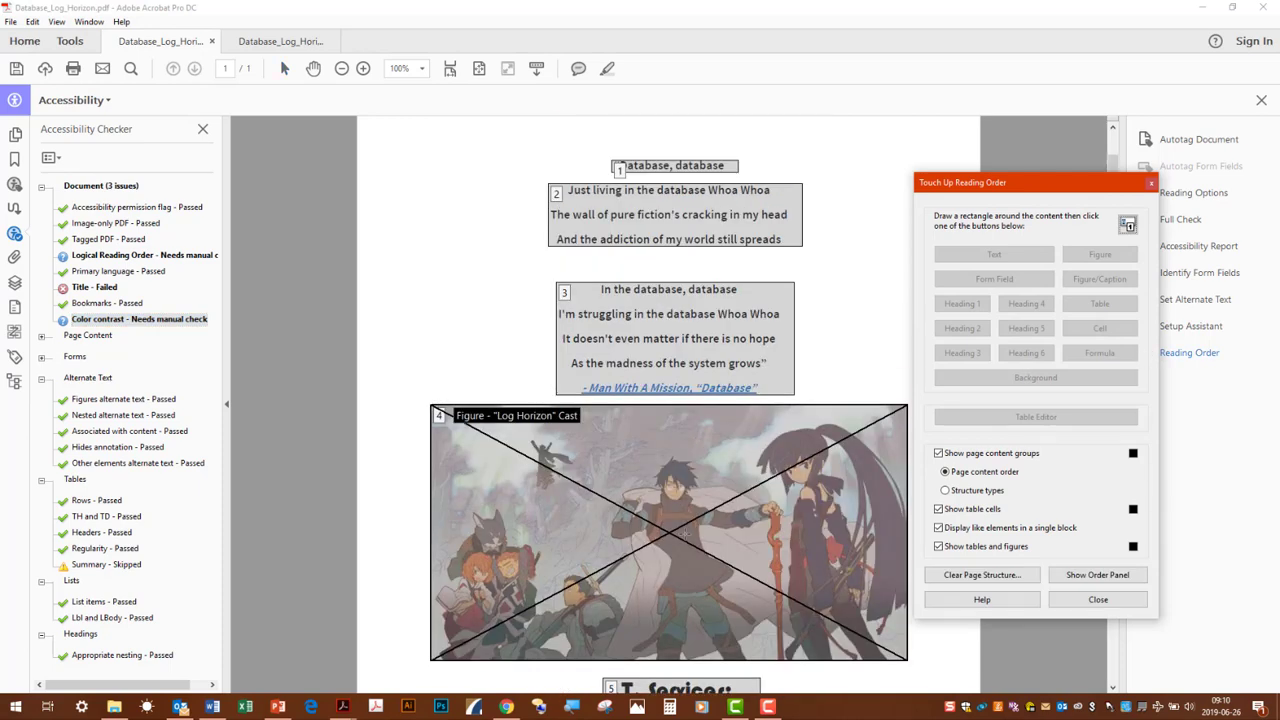
scroll(684, 534, down, 1)
scroll(684, 535, down, 1)
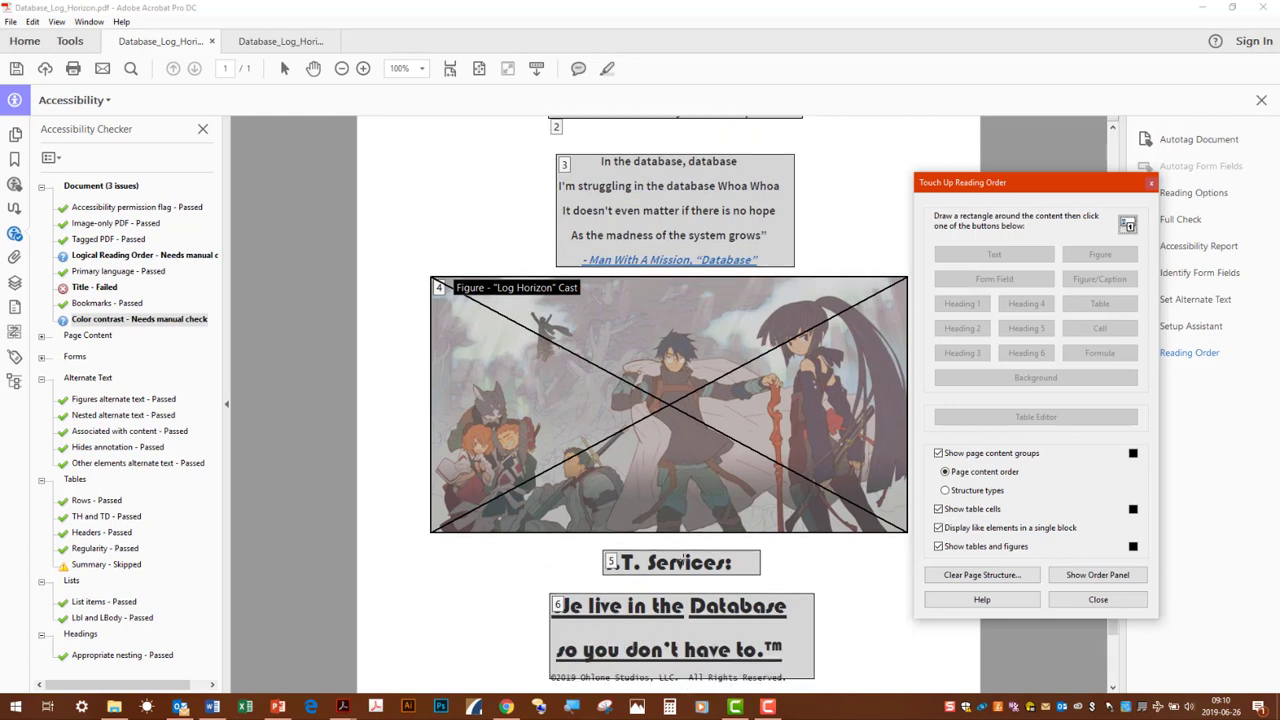